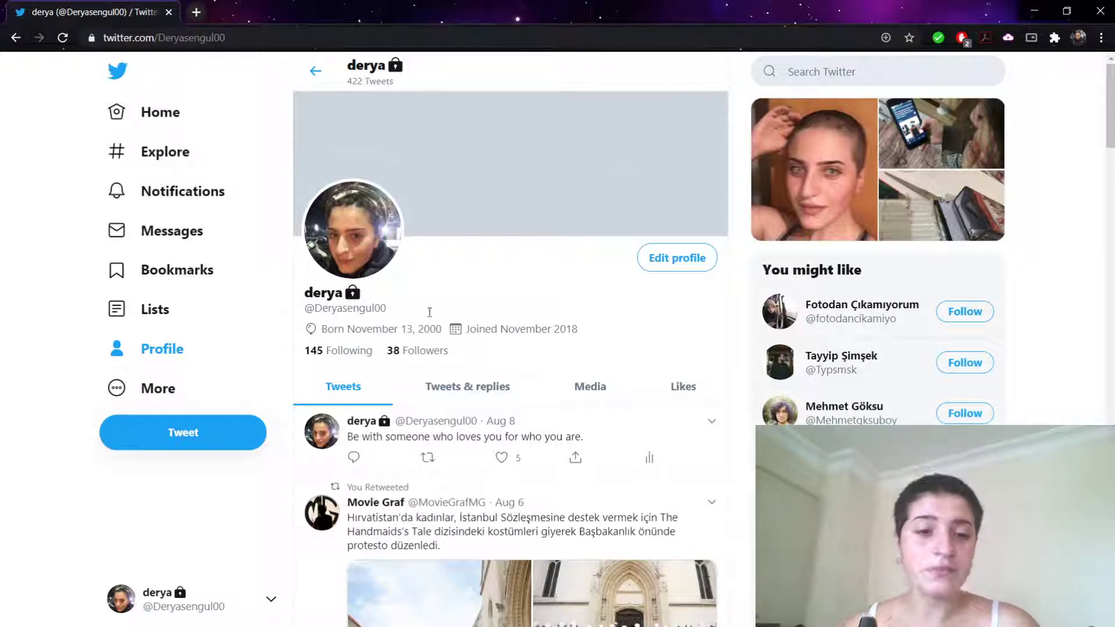
# Open the list of accounts this profile follows and browse it for an account to unfollow.
pyautogui.click(397, 355)
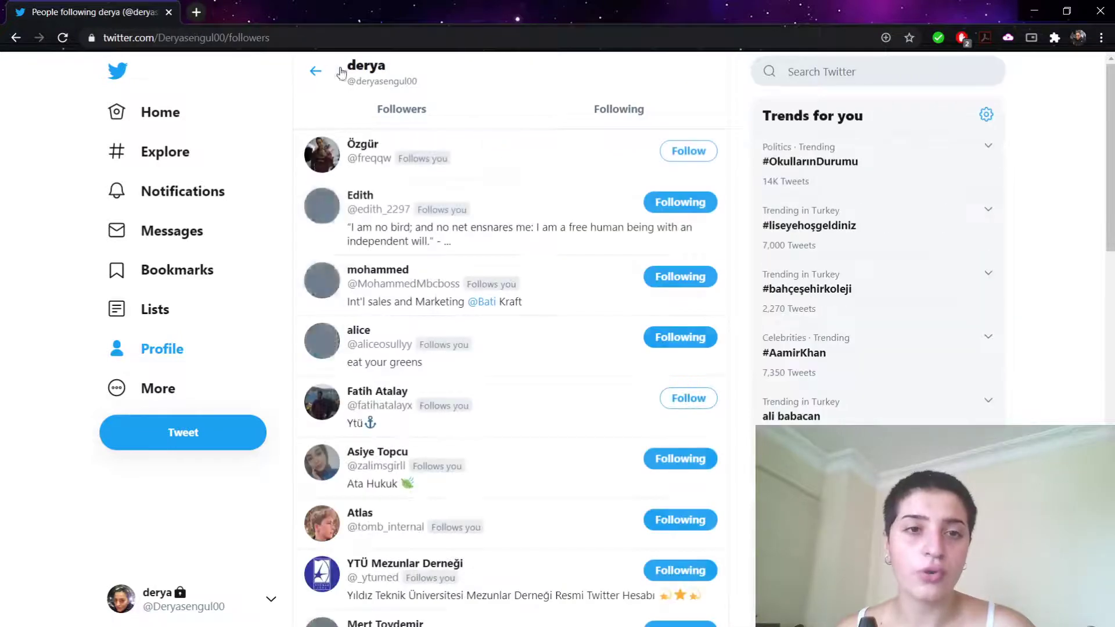
pyautogui.click(633, 108)
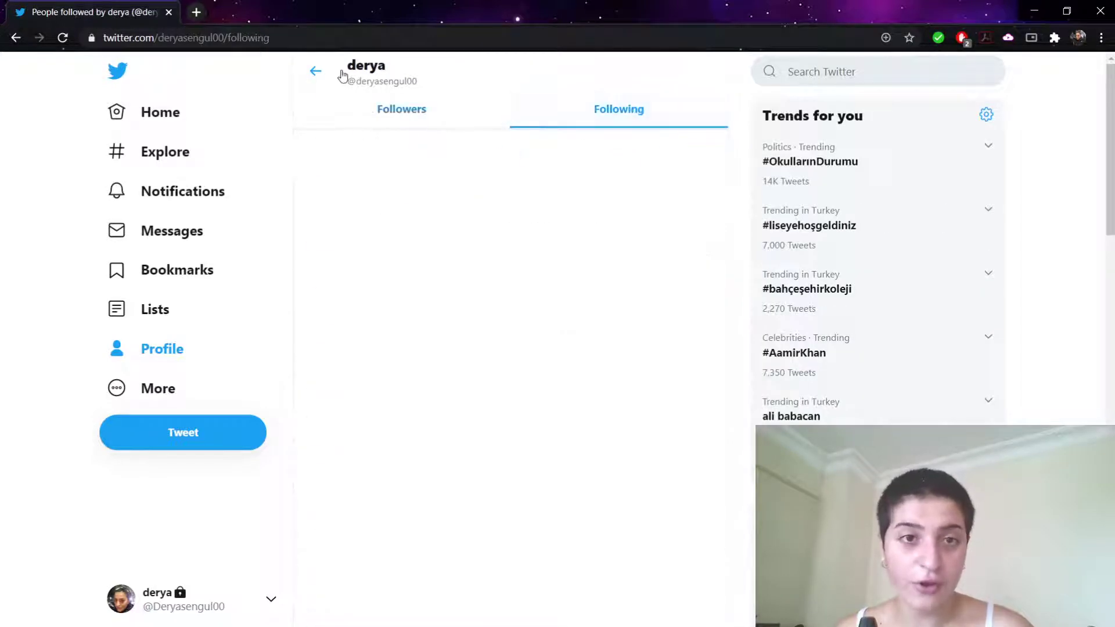
pyautogui.scroll(-15, 408, 204)
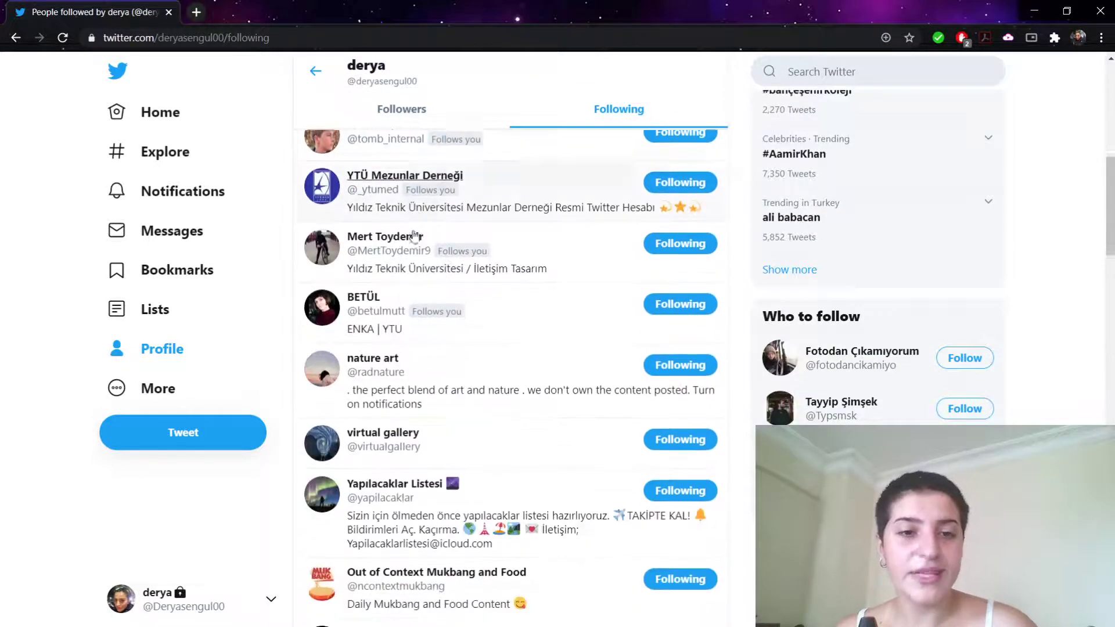
pyautogui.scroll(-14, 414, 236)
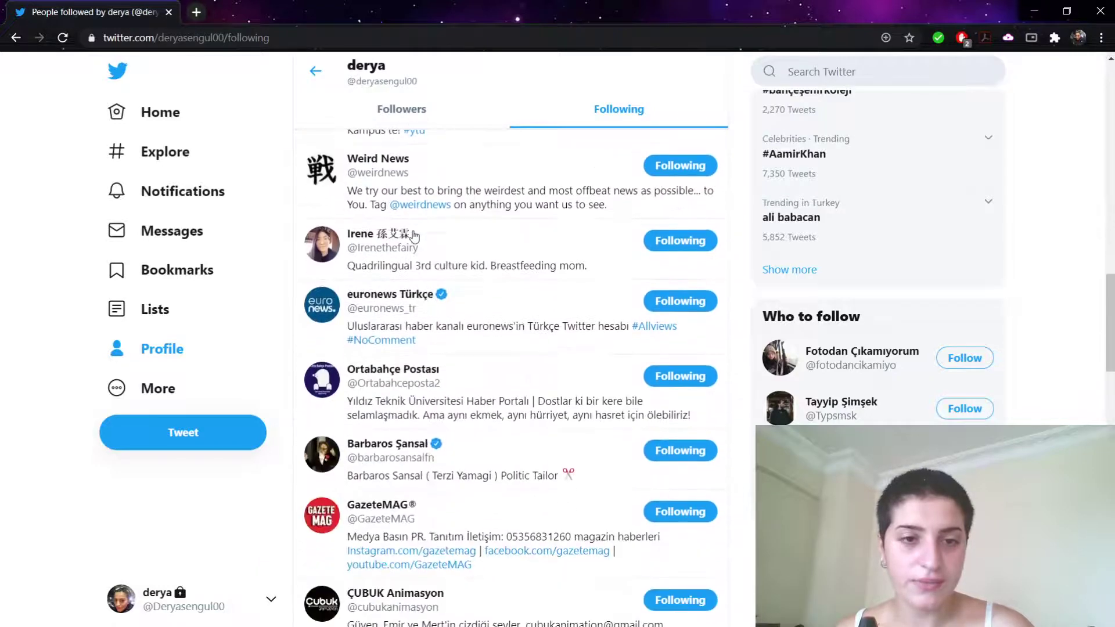
pyautogui.scroll(-3, 411, 241)
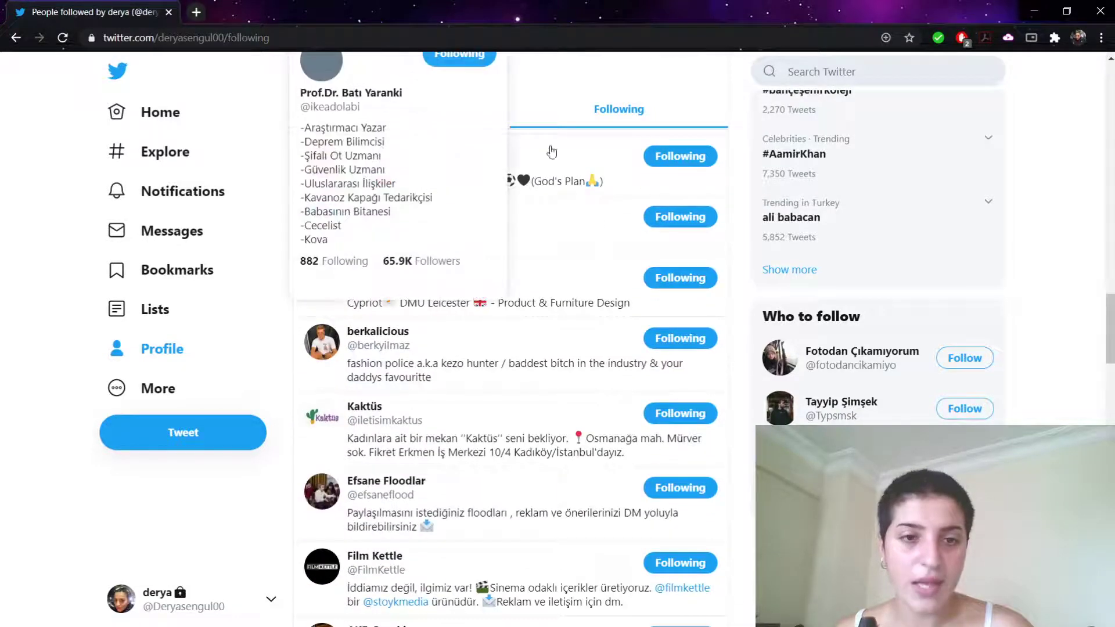
pyautogui.scroll(-3, 440, 384)
pyautogui.scroll(2, 438, 379)
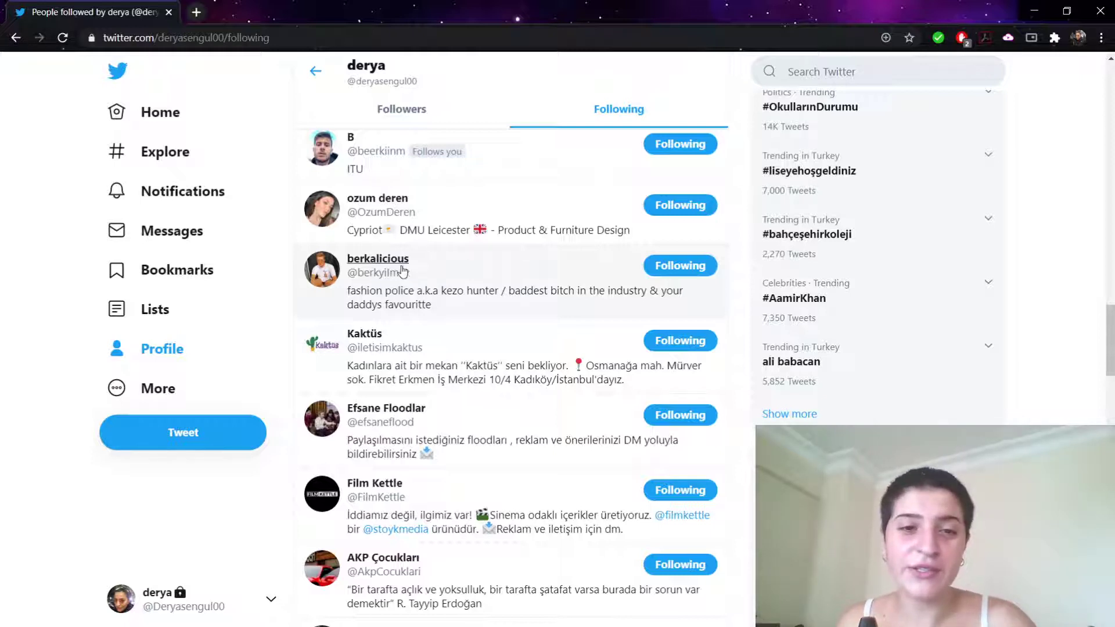
# Unfollow the account whose bio begins "fashion police" from its profile page, and return to the Following list.
pyautogui.click(321, 268)
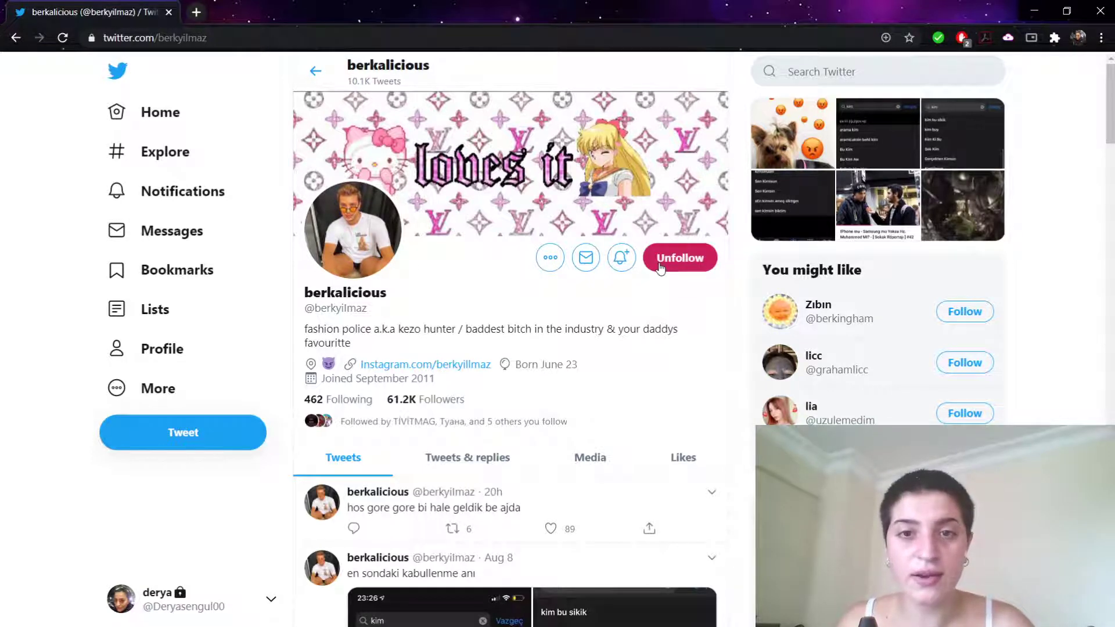
pyautogui.click(684, 262)
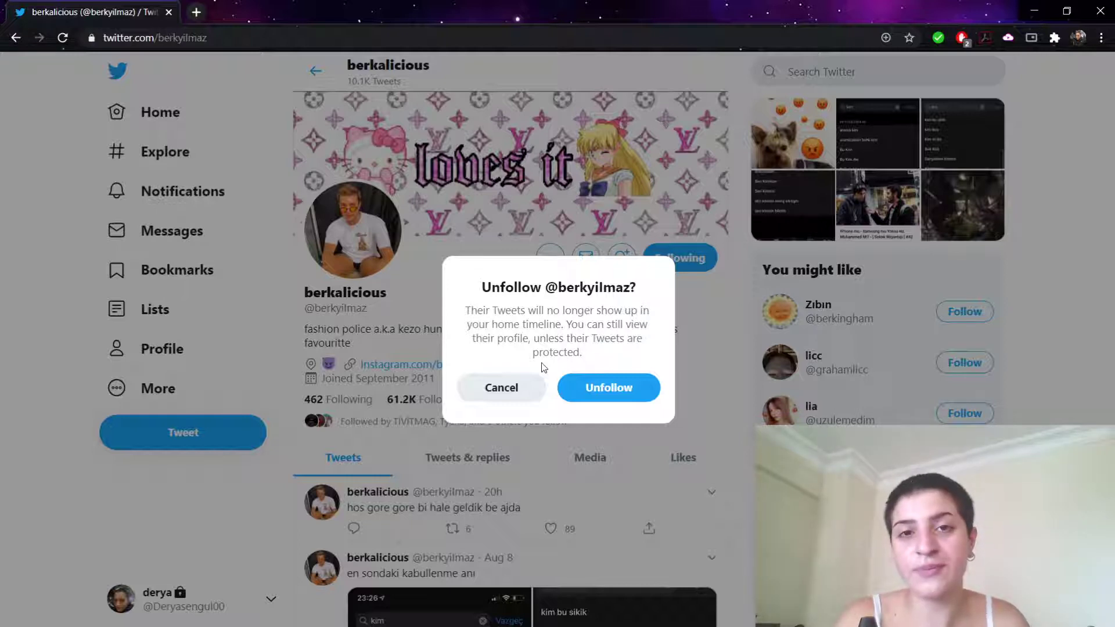
pyautogui.click(594, 397)
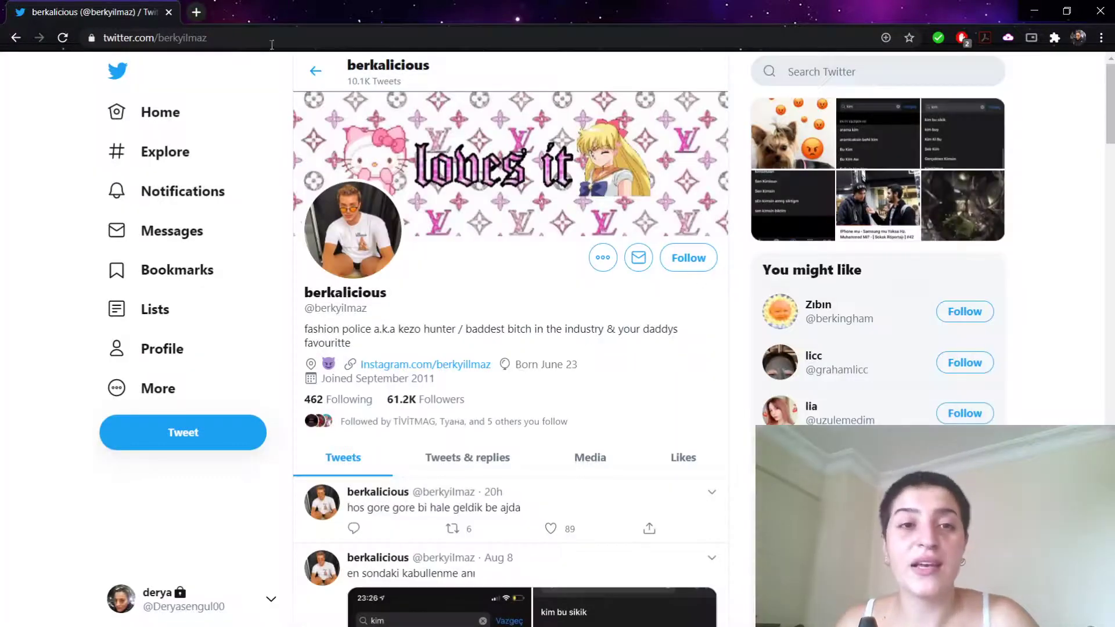
pyautogui.click(312, 81)
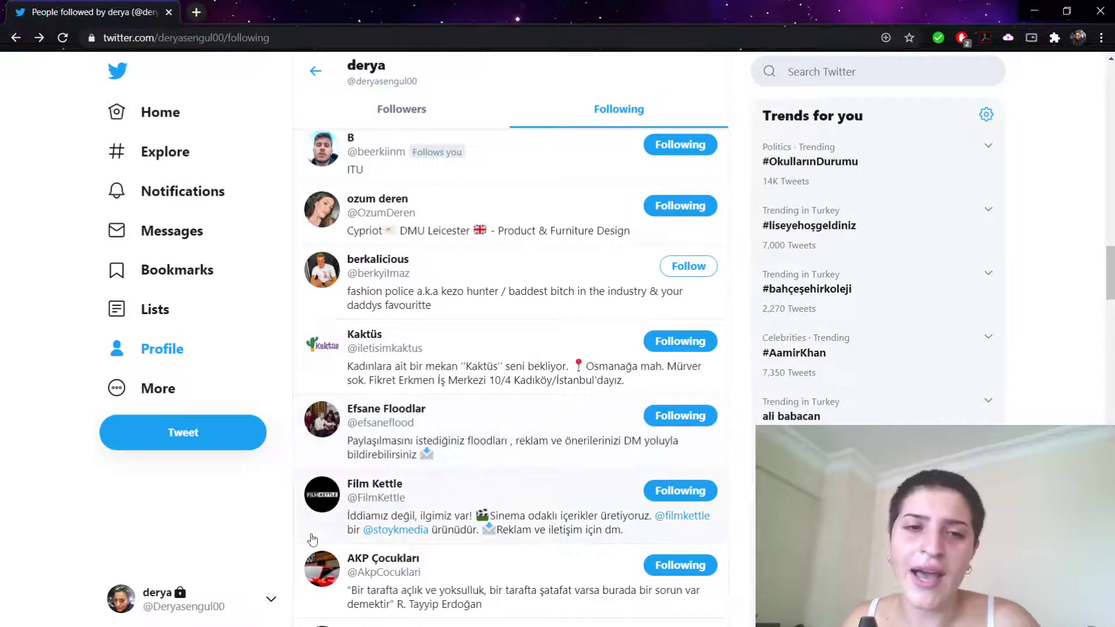
# Examine the profile of the account directly below MevzuKürtlere in the Following list, and return to the list.
pyautogui.scroll(-1, 454, 511)
pyautogui.scroll(-10, 454, 511)
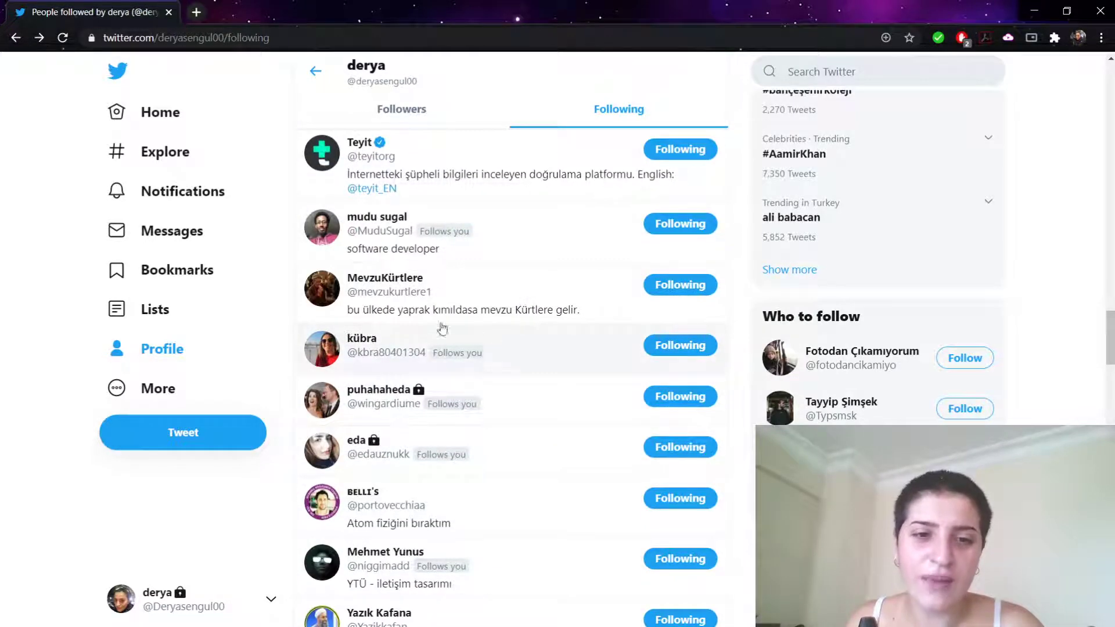
pyautogui.moveTo(406, 357)
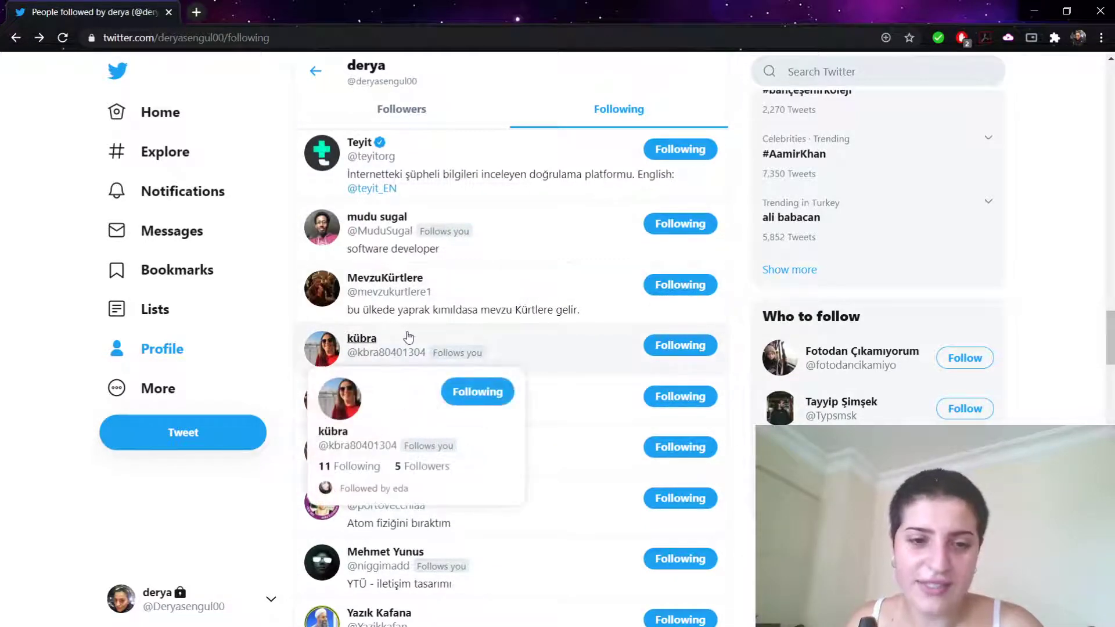
pyautogui.click(408, 337)
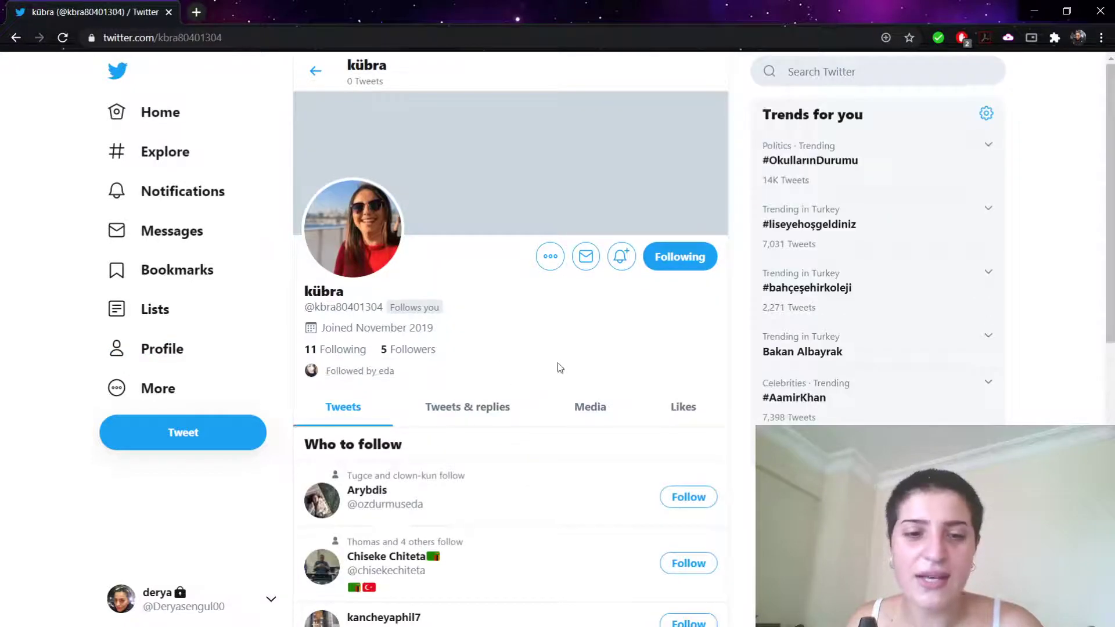
pyautogui.scroll(-5, 557, 372)
pyautogui.scroll(5, 551, 377)
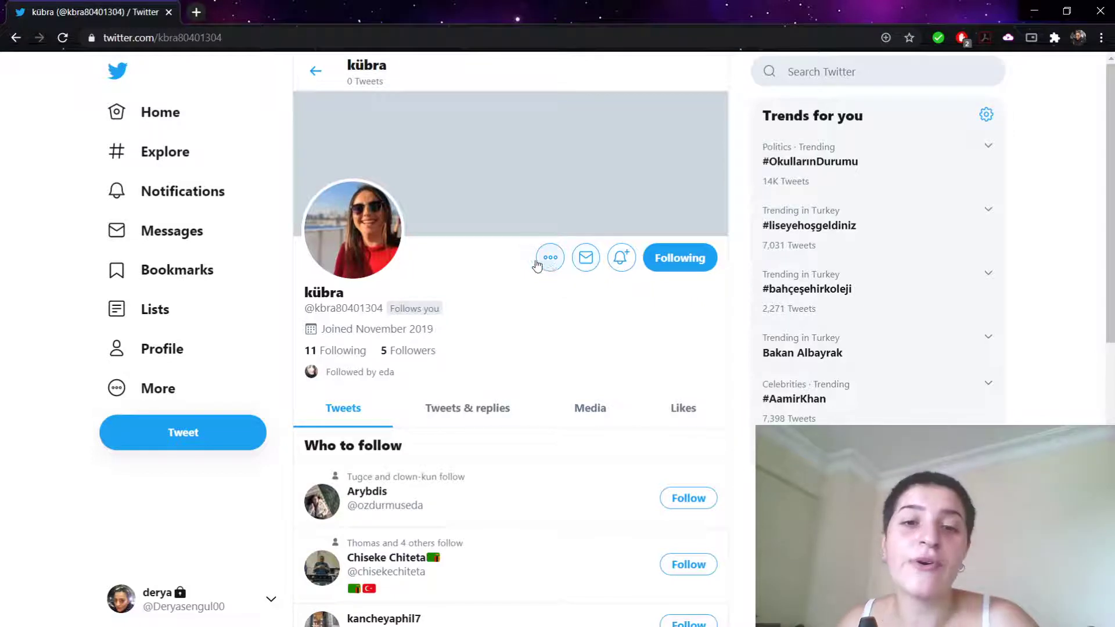
pyautogui.click(315, 71)
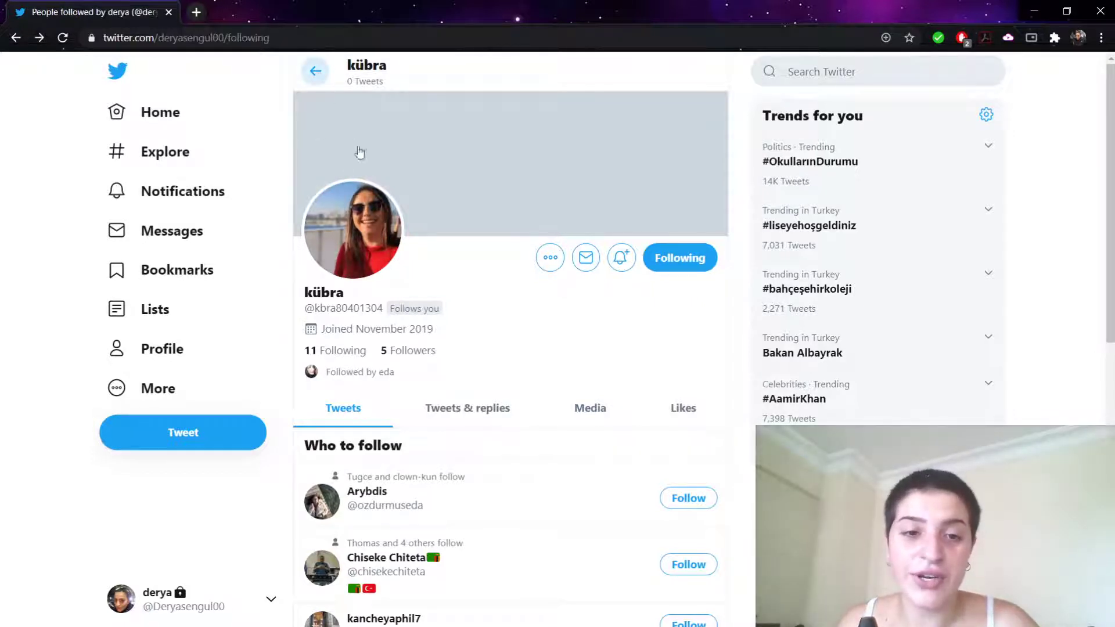
# Open the profile of the account directly below MevzuKürtlere again and mute that account.
pyautogui.moveTo(329, 354)
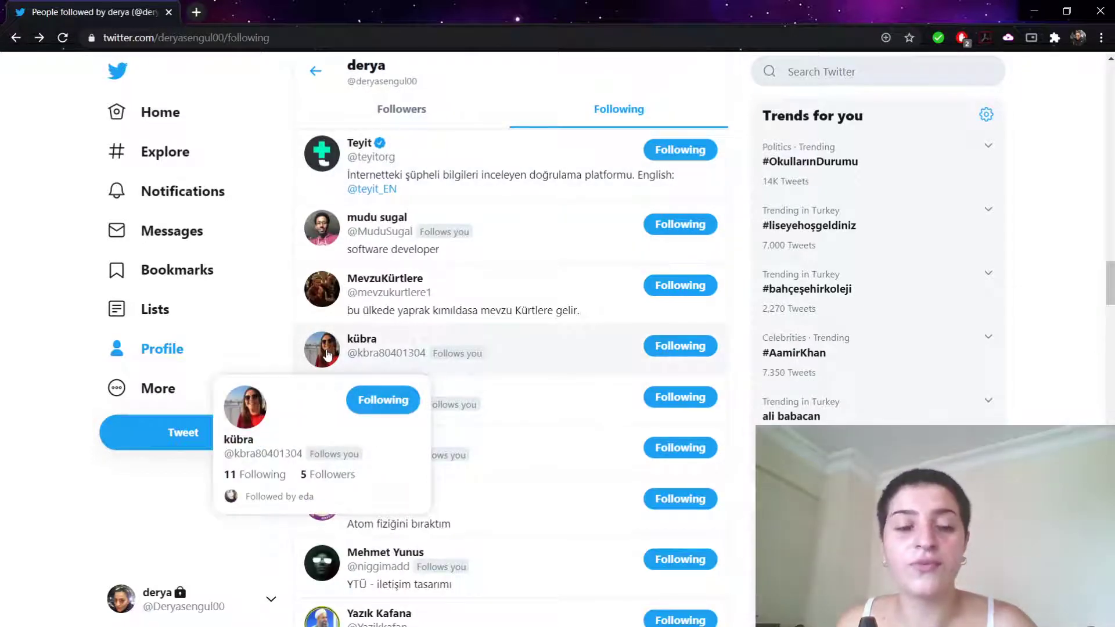
pyautogui.click(329, 354)
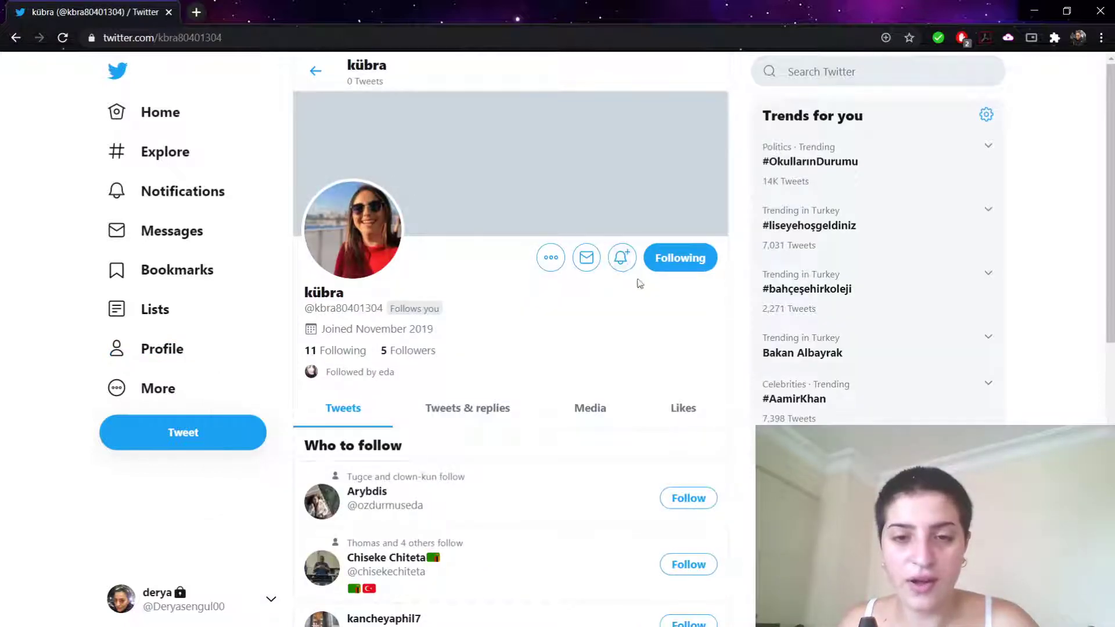
pyautogui.click(552, 261)
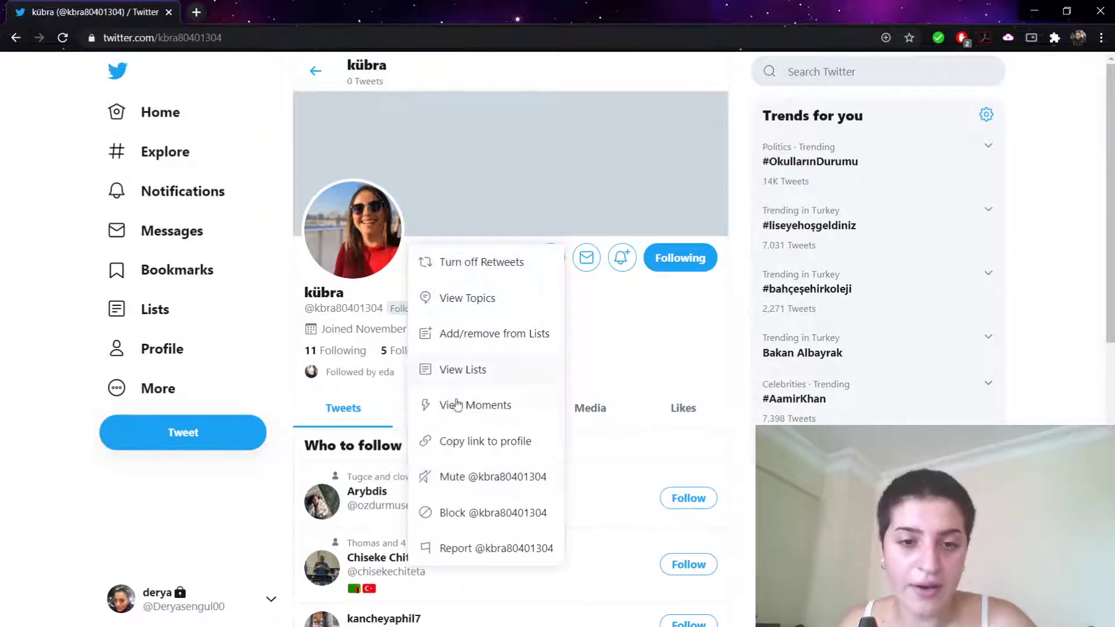
pyautogui.click(436, 489)
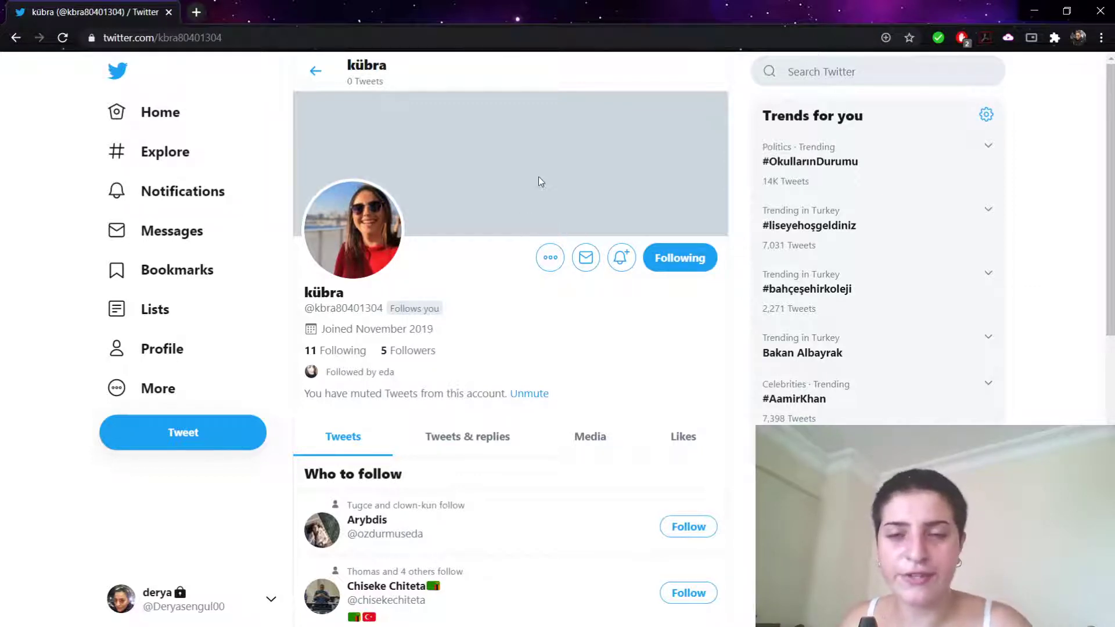
# Unmute the account on the open profile and return to the Following list.
pyautogui.click(548, 262)
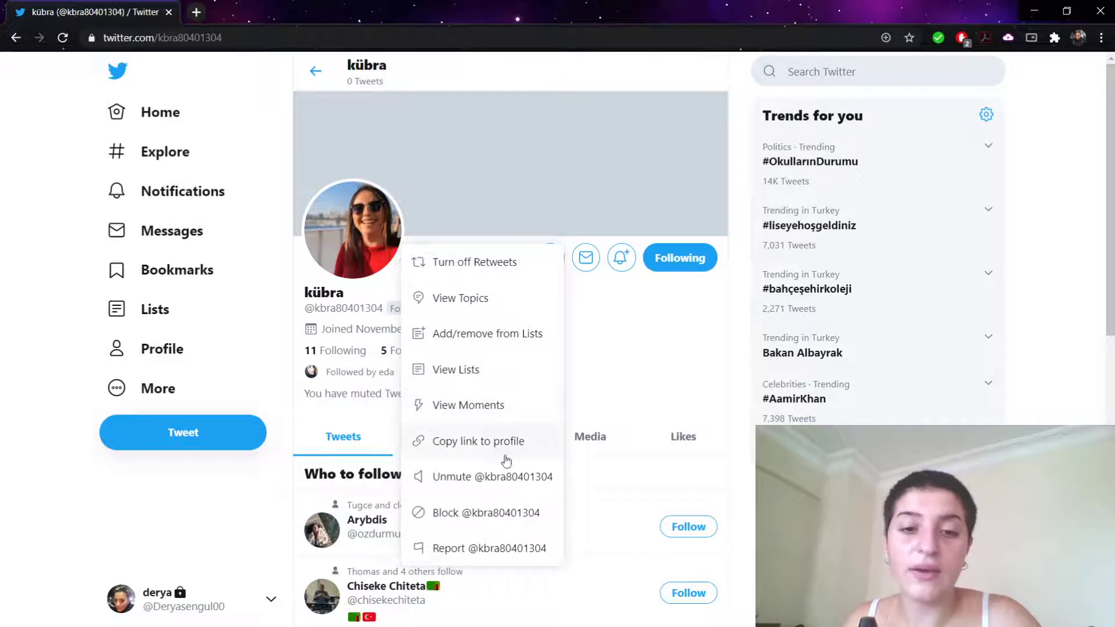
pyautogui.click(479, 490)
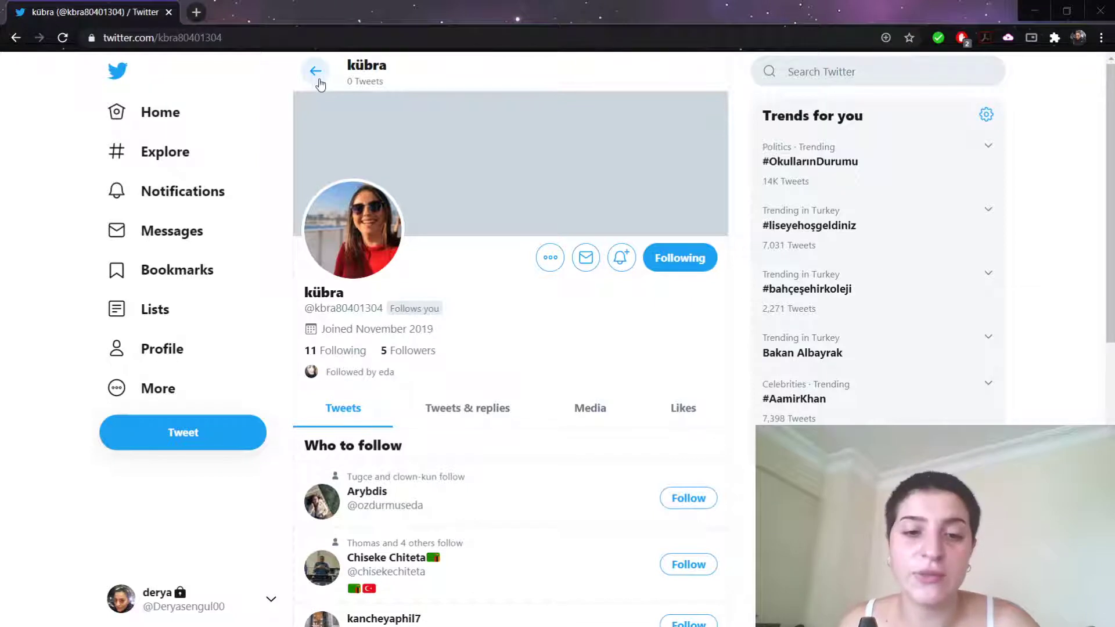
pyautogui.click(318, 84)
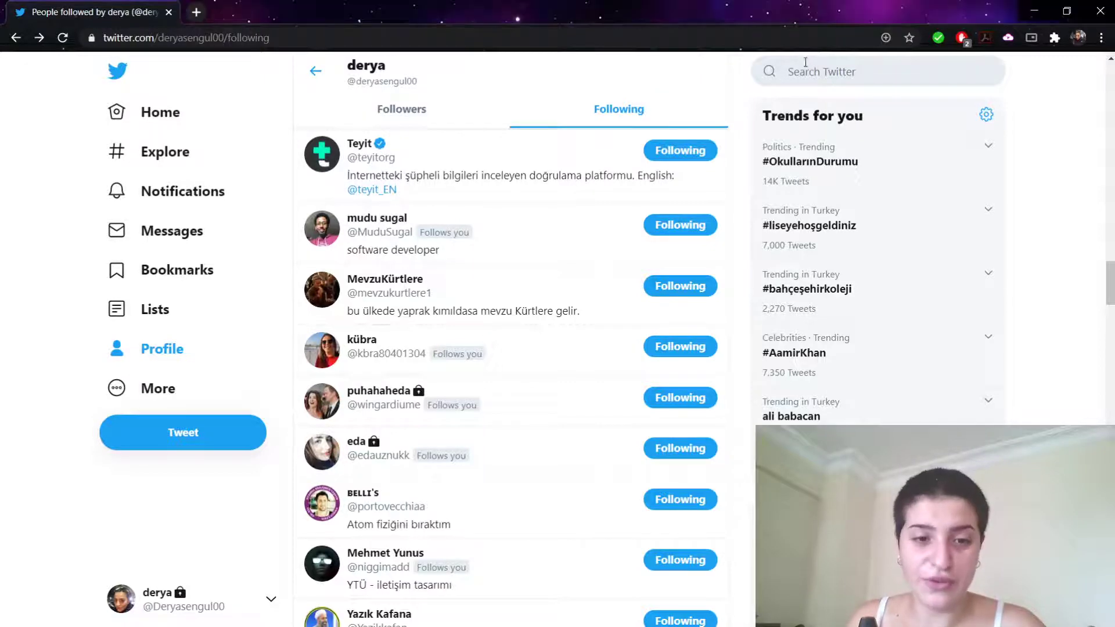
# Look through the rest of the Following list for an account to block.
pyautogui.scroll(-2, 573, 291)
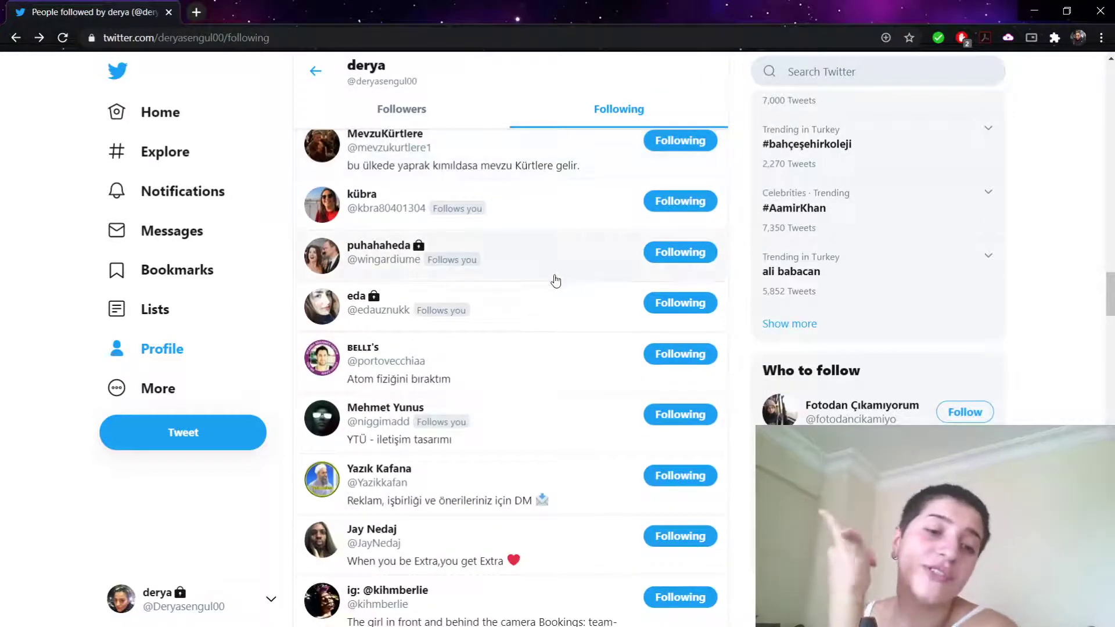
pyautogui.scroll(-3, 555, 281)
pyautogui.scroll(-7, 506, 314)
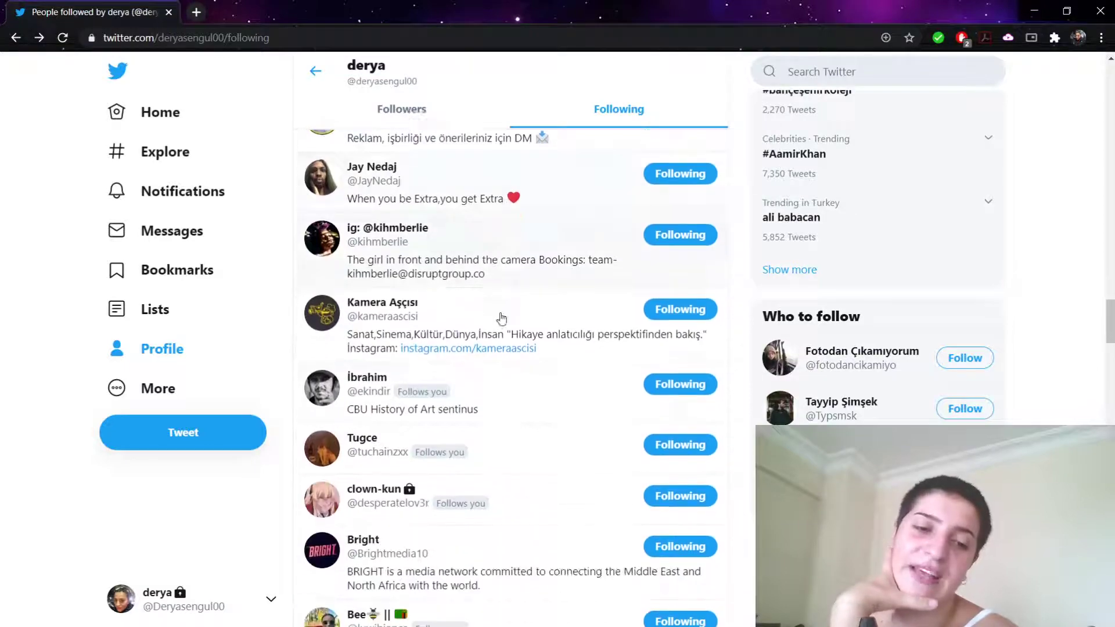
pyautogui.scroll(-17, 443, 349)
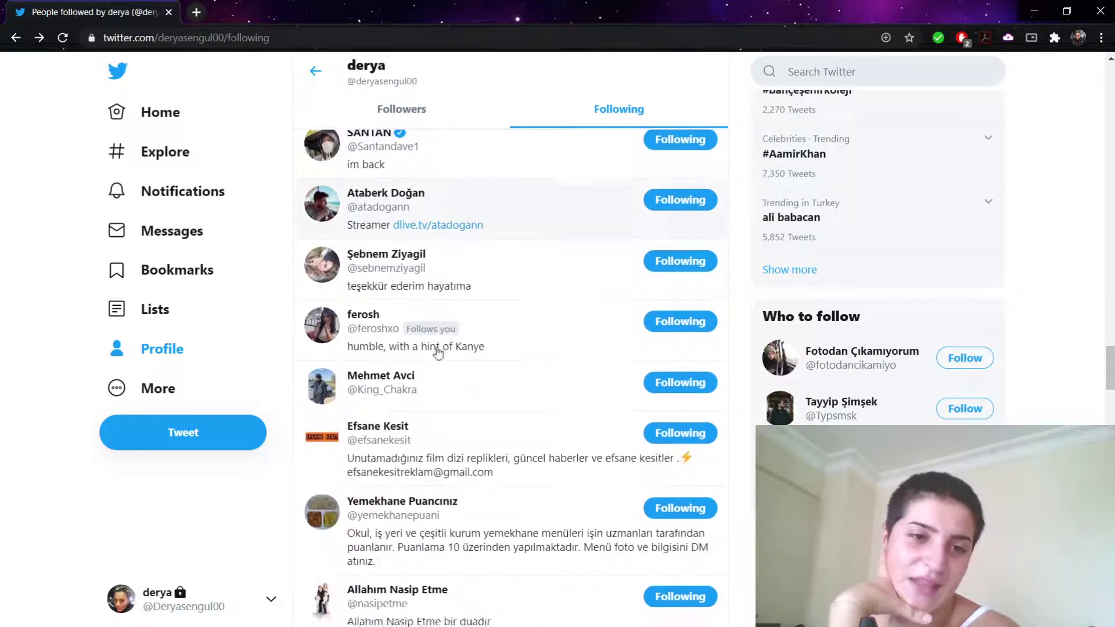
pyautogui.scroll(-18, 416, 364)
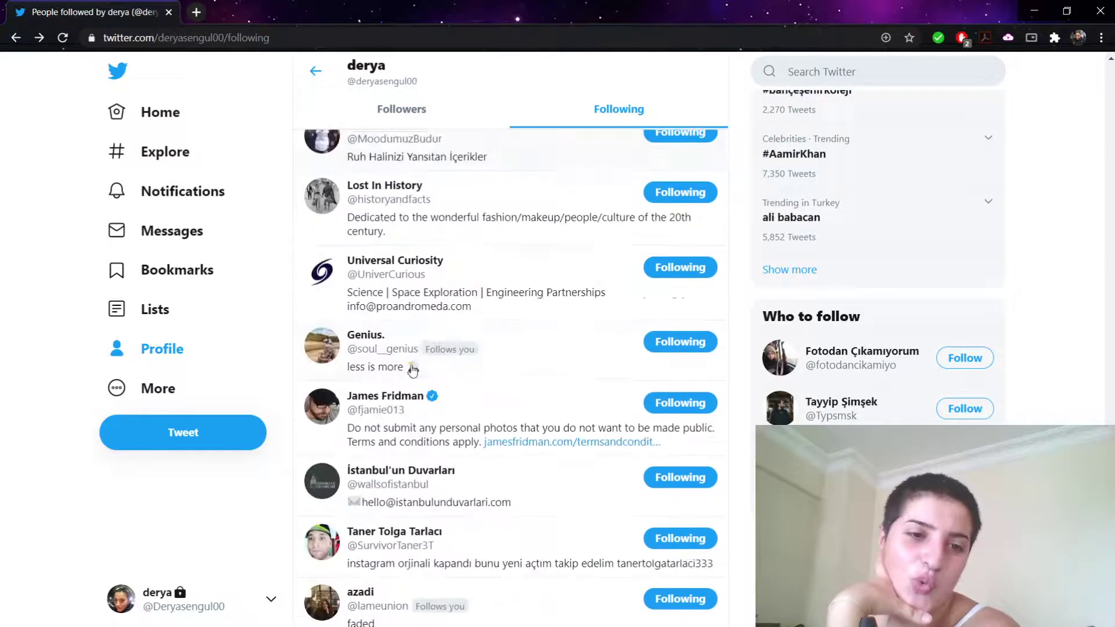
pyautogui.scroll(-9, 410, 374)
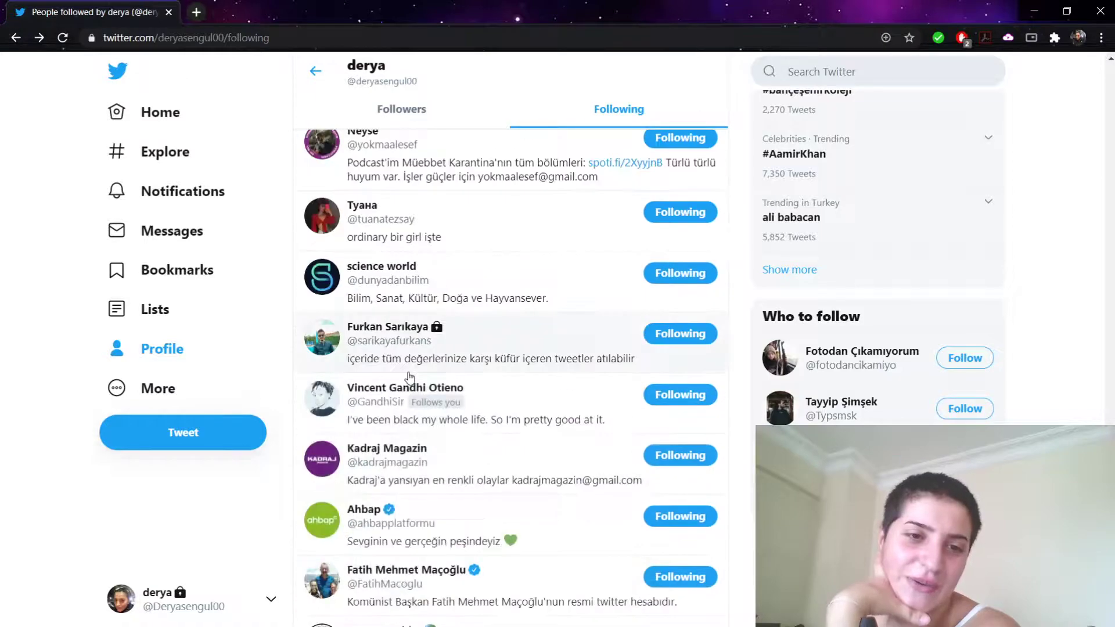
pyautogui.scroll(6, 377, 296)
pyautogui.scroll(-15, 477, 425)
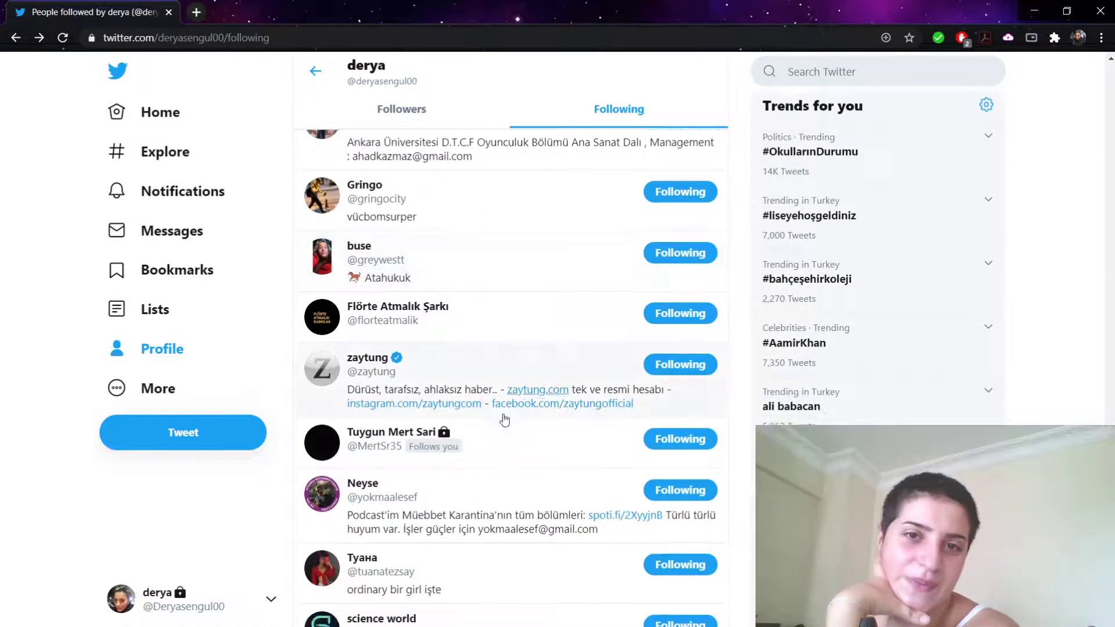
pyautogui.scroll(-15, 475, 425)
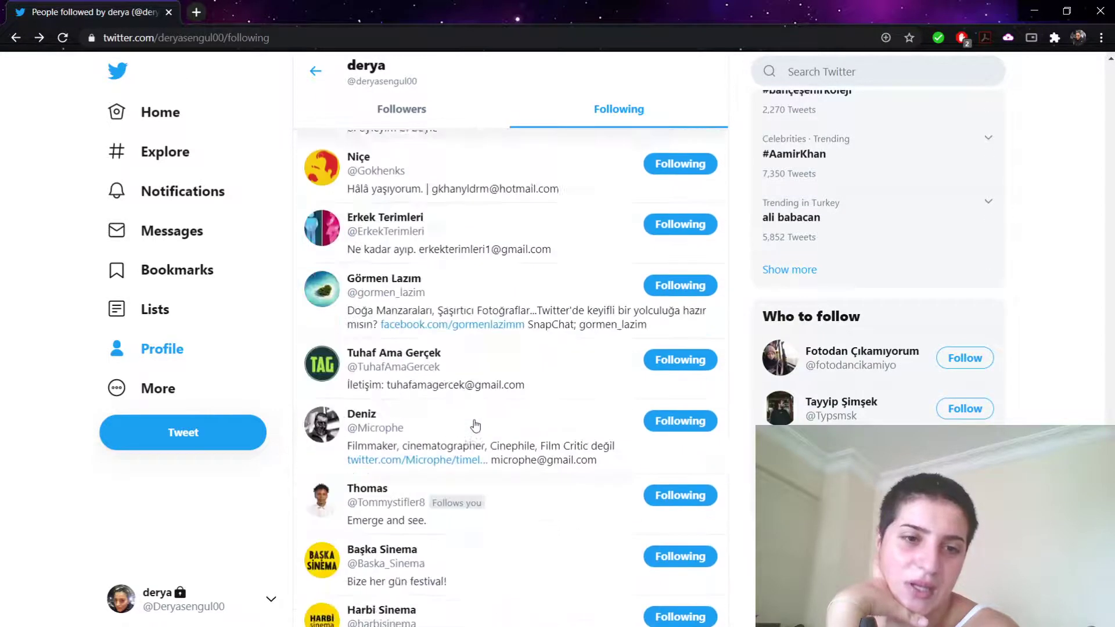
pyautogui.scroll(4, 455, 424)
pyautogui.scroll(1, 446, 427)
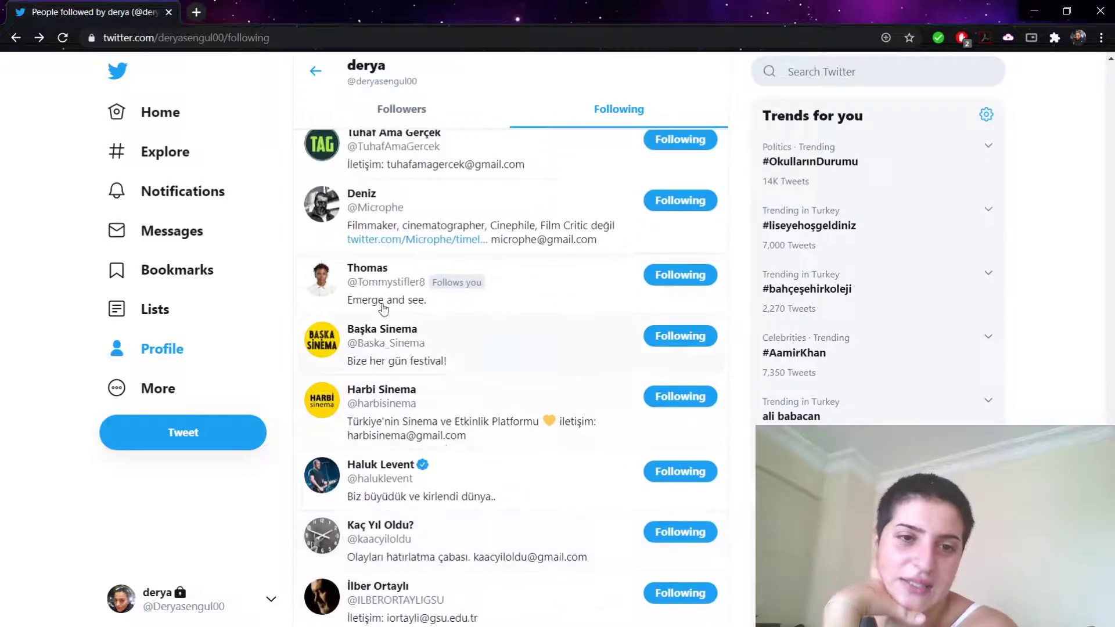
# Open the profile of the account with the bio "Emerge and see." and block that account.
pyautogui.moveTo(374, 283)
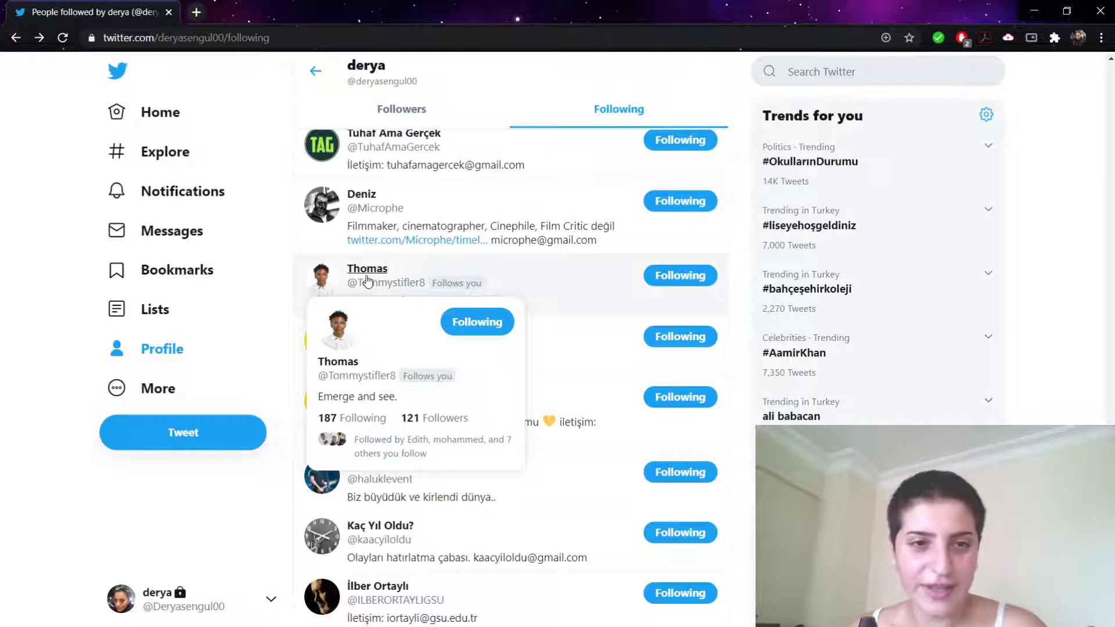
pyautogui.click(367, 281)
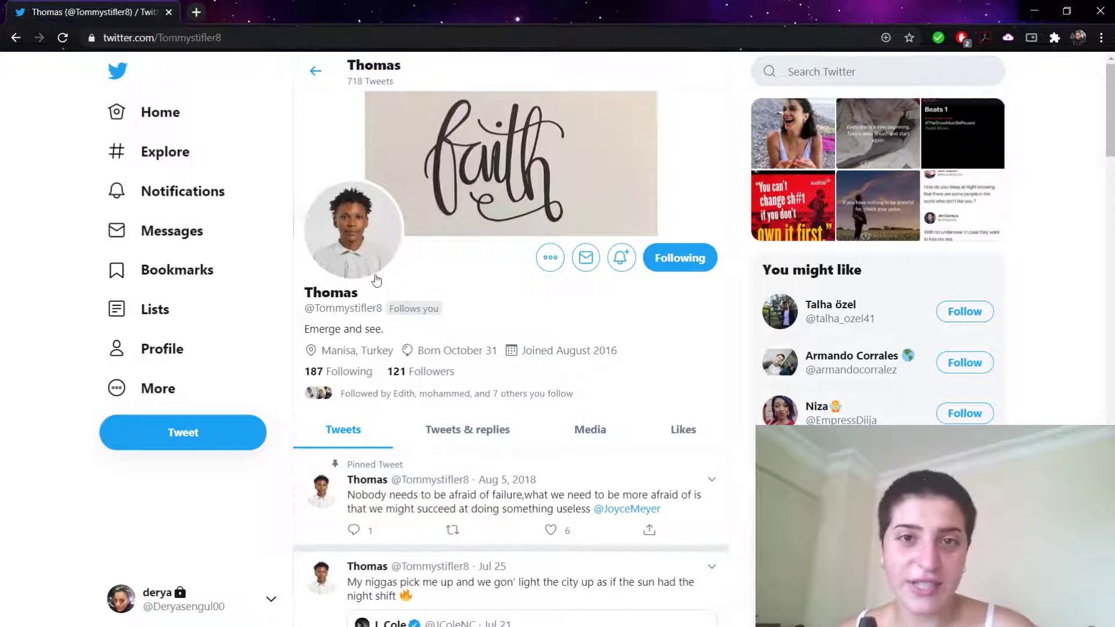
pyautogui.click(550, 259)
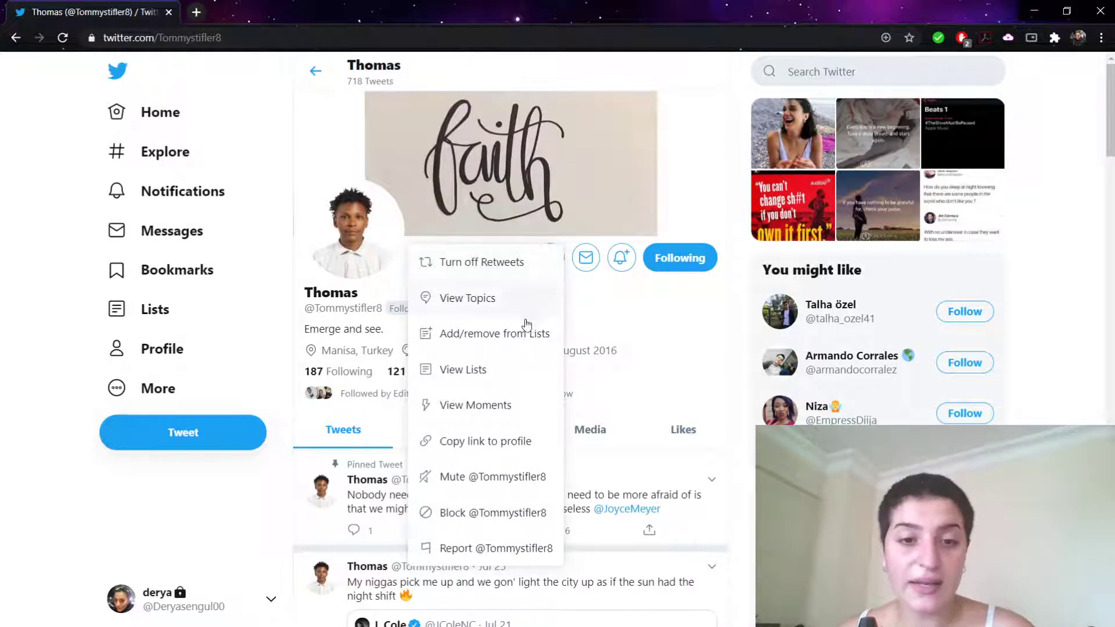
pyautogui.click(468, 516)
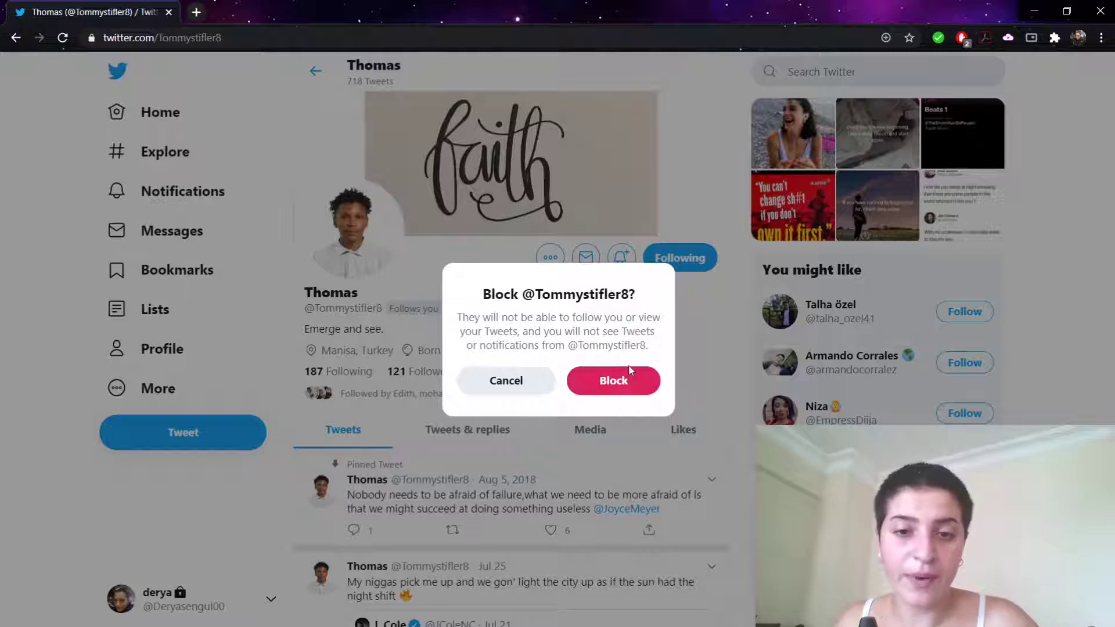
pyautogui.click(622, 382)
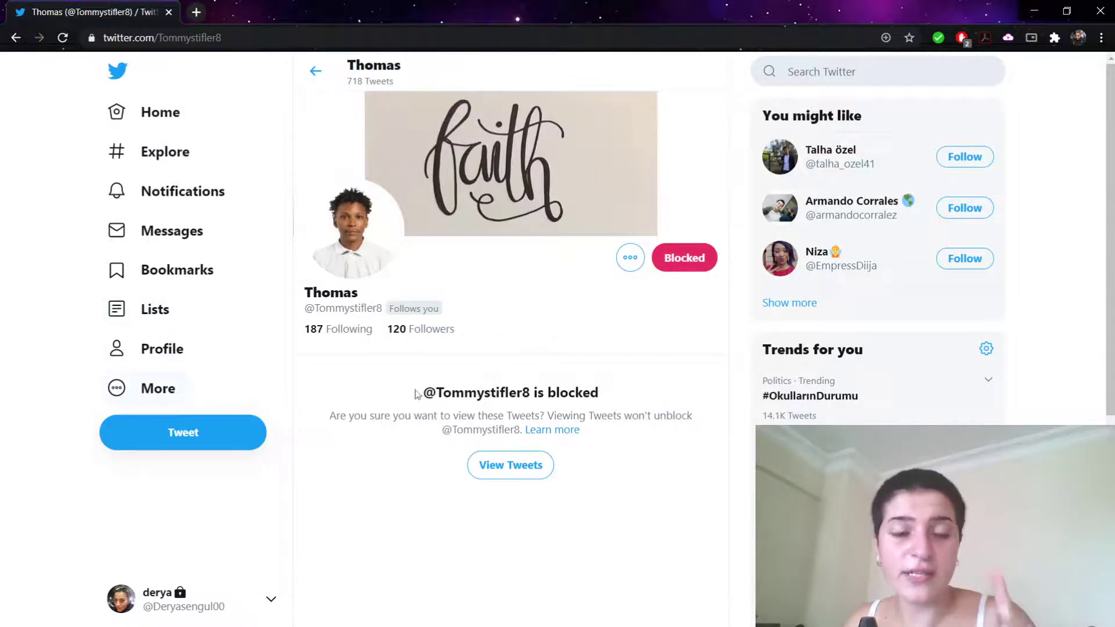
# Open the blocked accounts list in the privacy and safety settings and unblock the account with the bio "Emerge and see.".
pyautogui.click(156, 393)
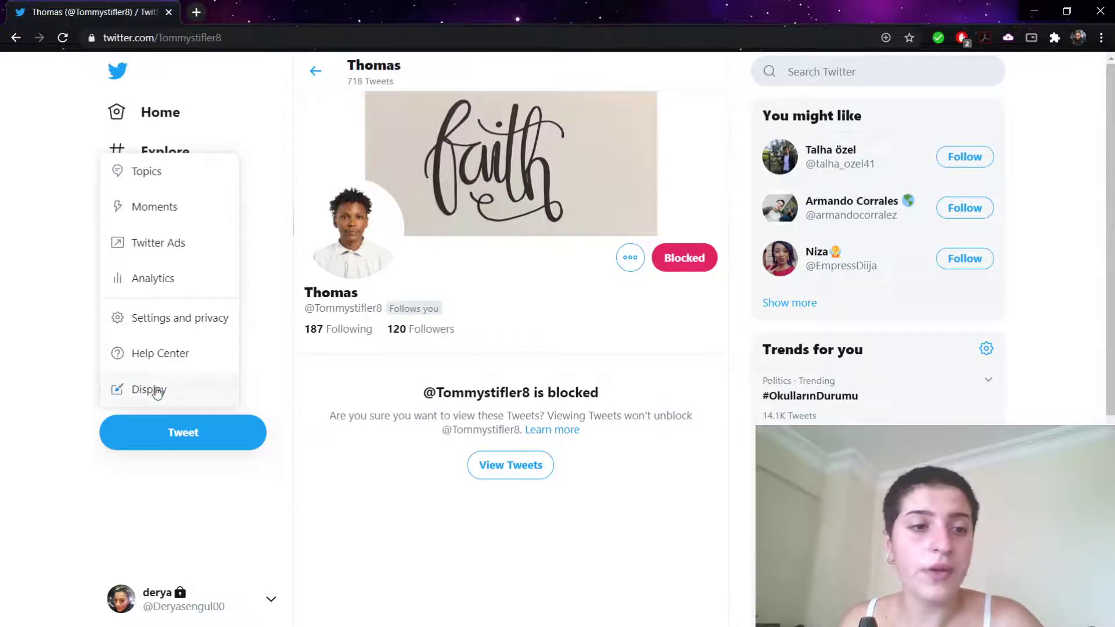
pyautogui.click(184, 332)
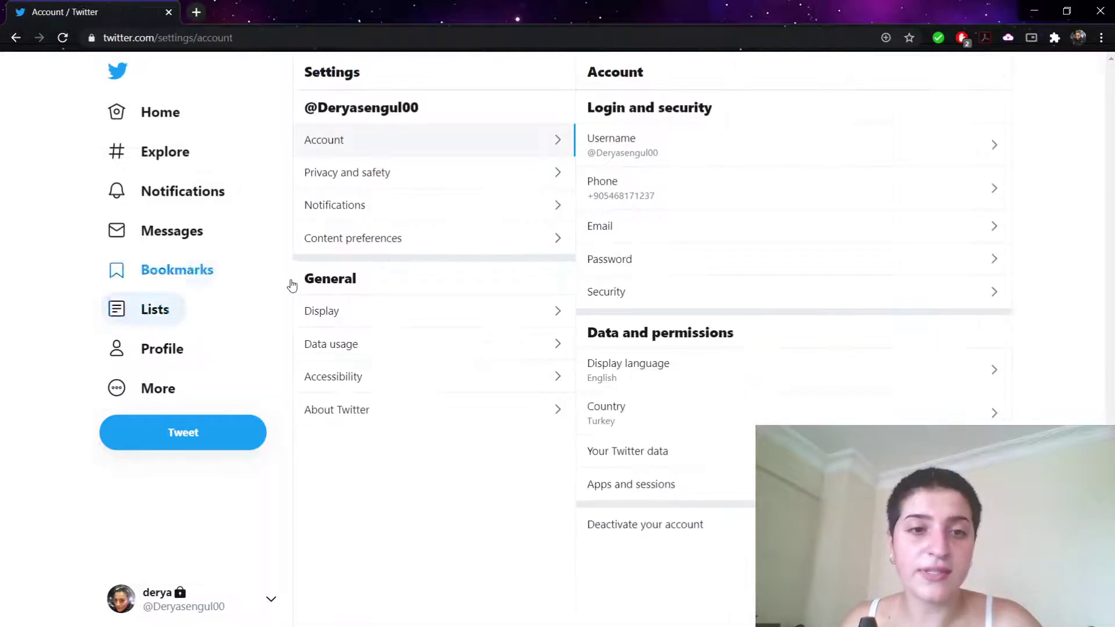
pyautogui.click(387, 183)
pyautogui.scroll(-4, 685, 252)
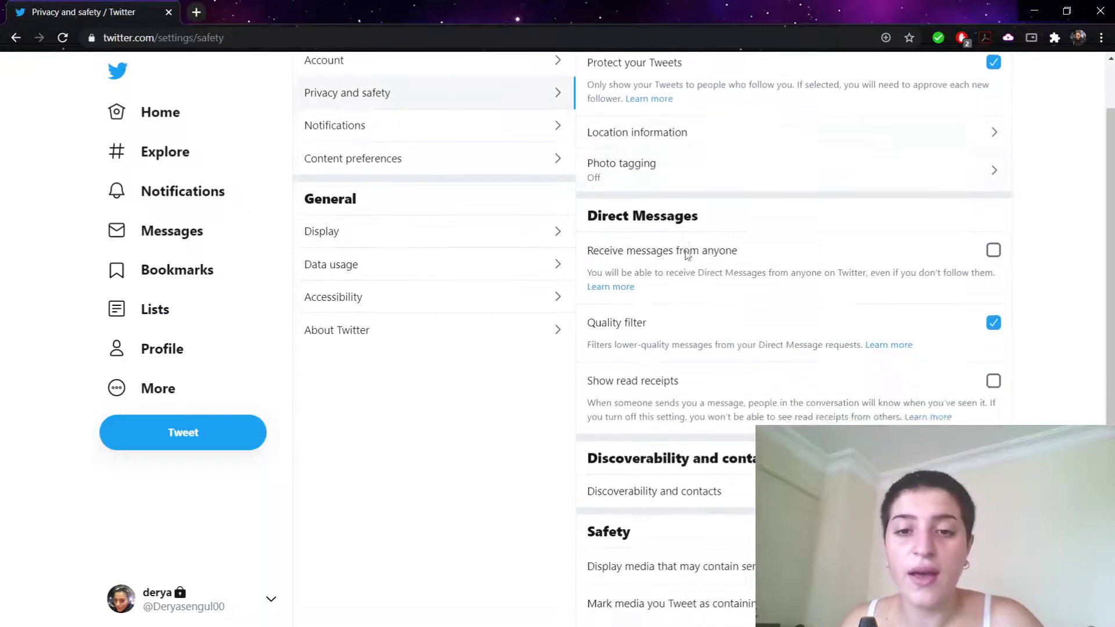
pyautogui.scroll(3, 686, 260)
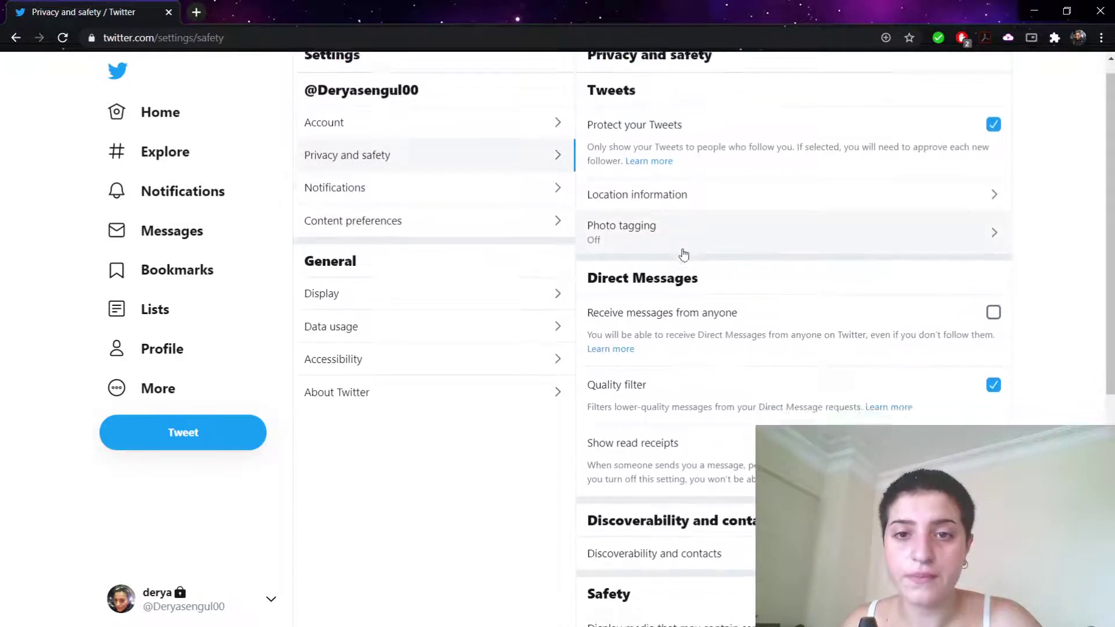
pyautogui.scroll(-6, 682, 252)
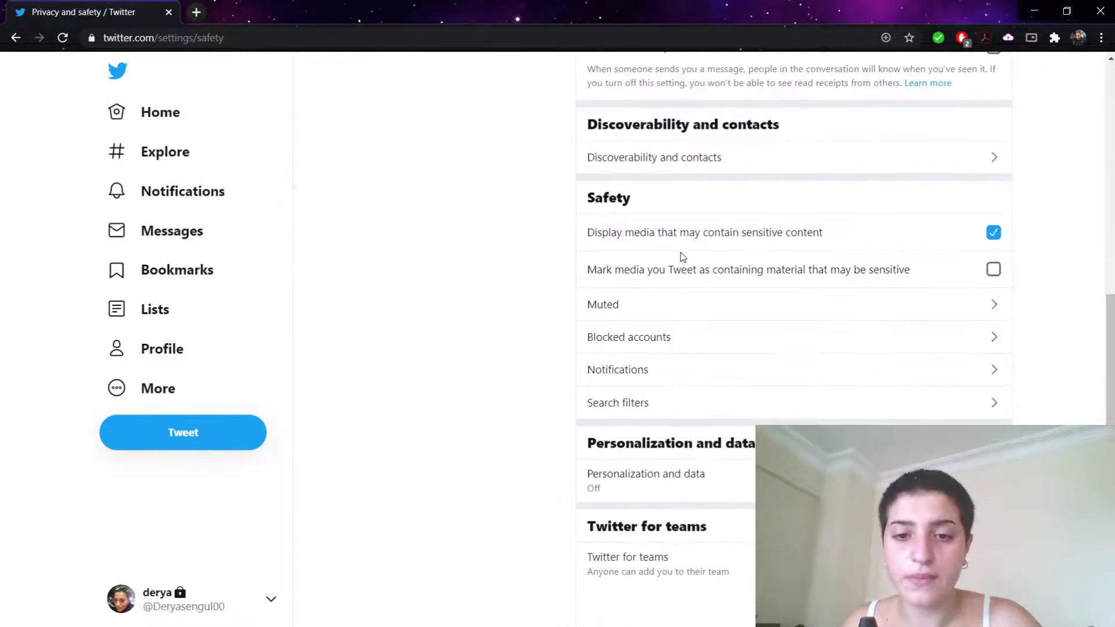
pyautogui.click(626, 343)
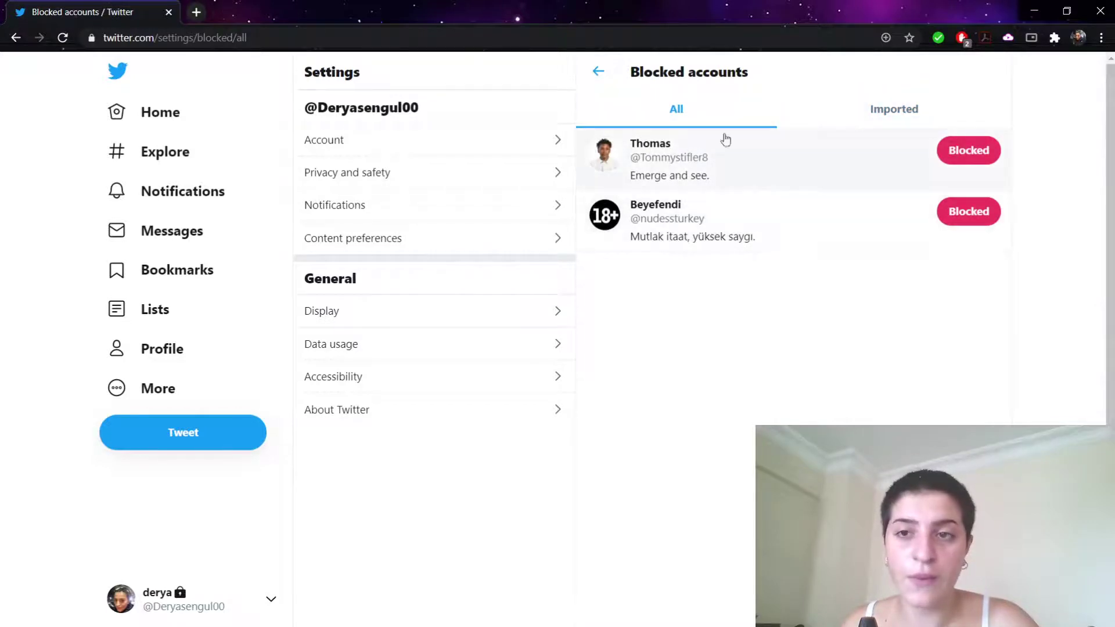
pyautogui.click(974, 156)
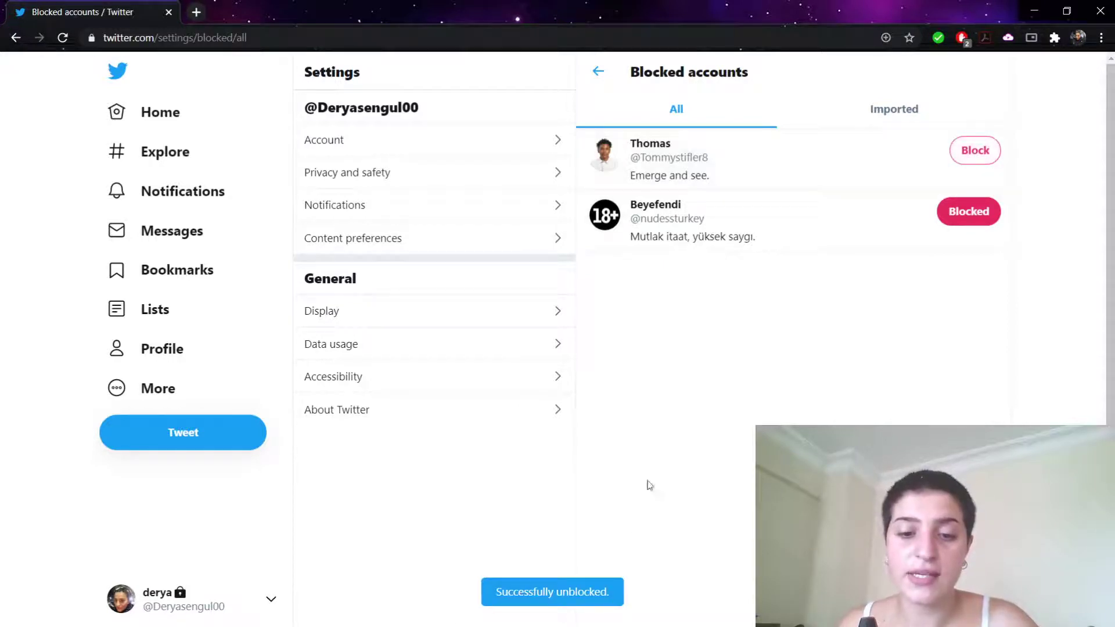
# Open the unblocked account's profile, follow it again and return to the blocked accounts list.
pyautogui.click(655, 152)
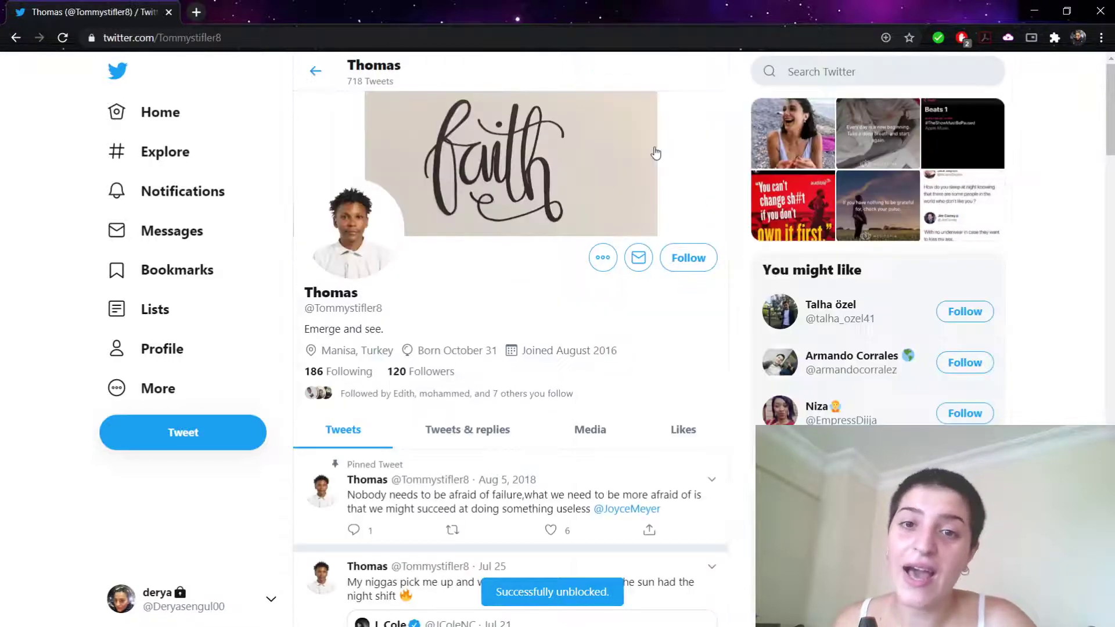
pyautogui.click(689, 262)
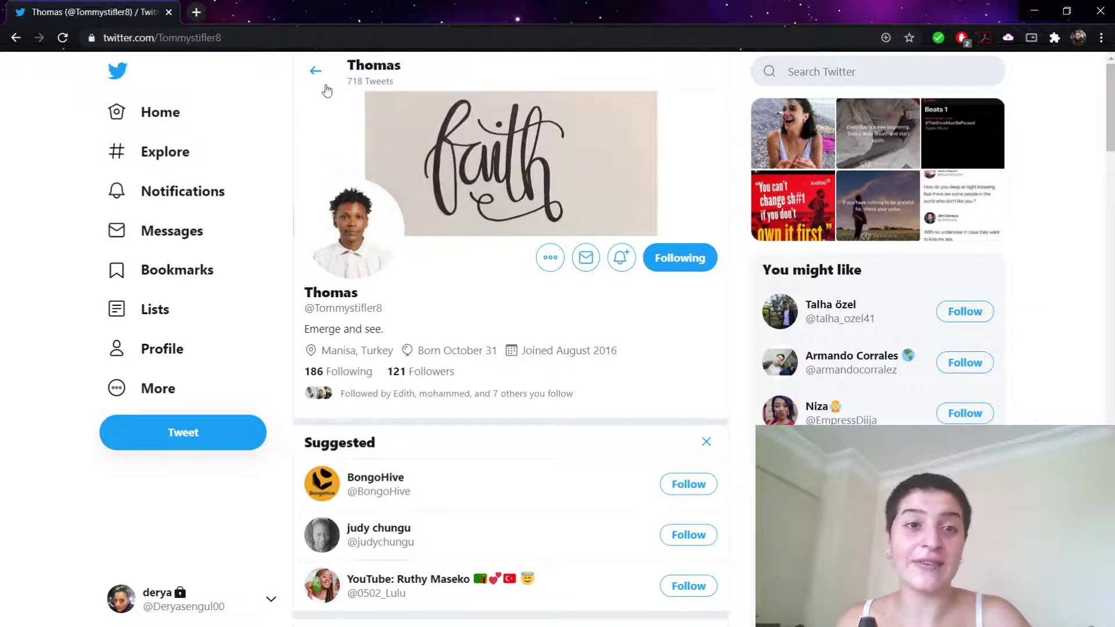
pyautogui.click(315, 71)
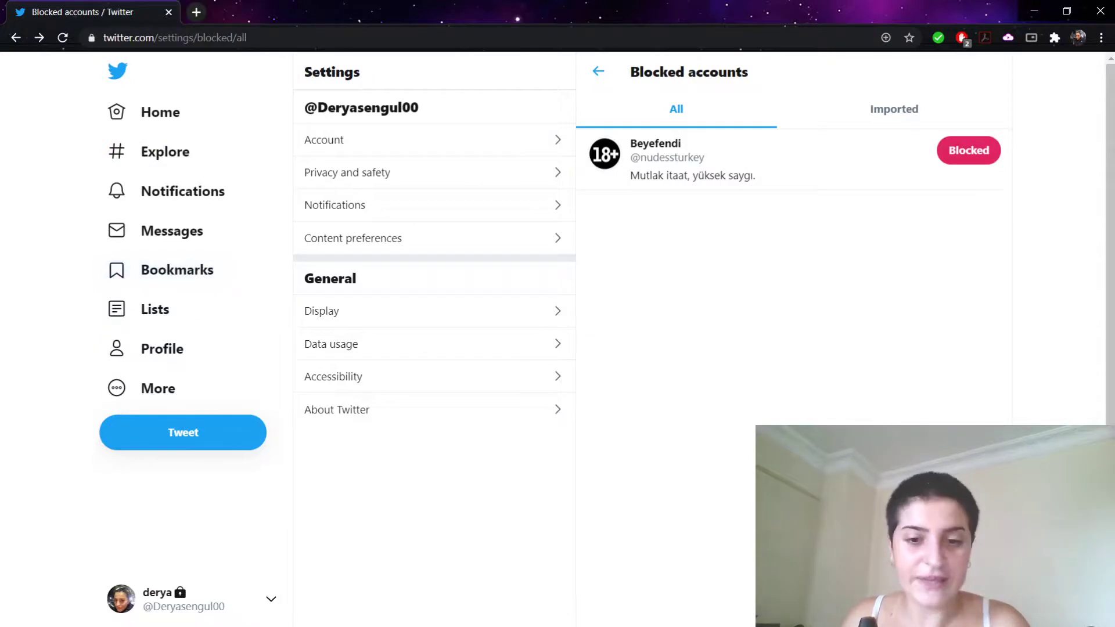
# Open the muted words list under the content preferences in the account settings.
pyautogui.click(637, 626)
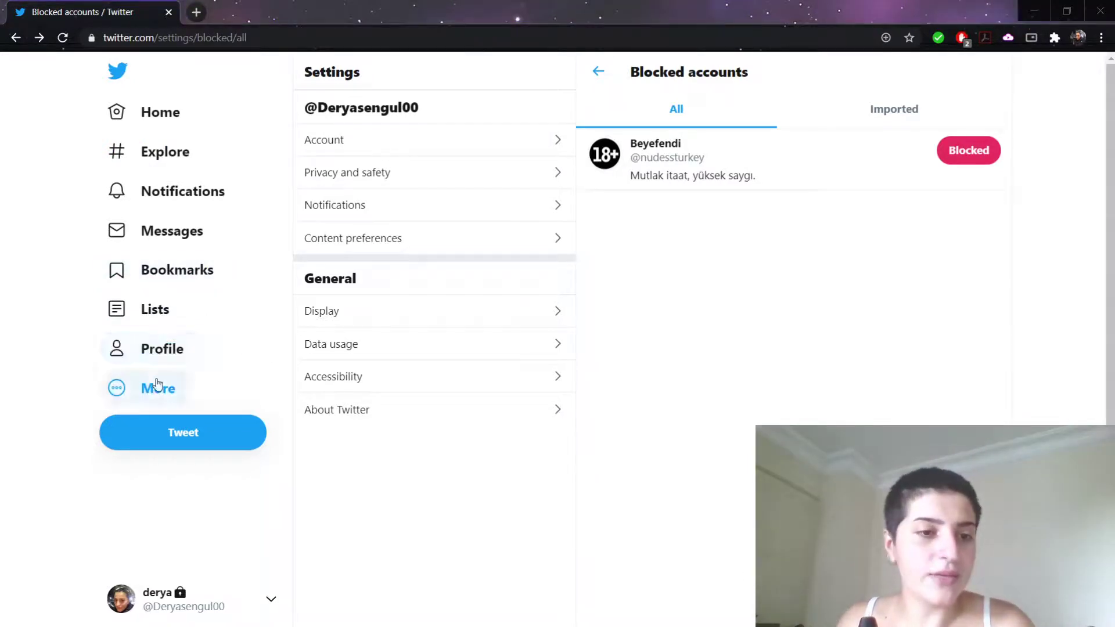
pyautogui.click(157, 384)
pyautogui.click(180, 318)
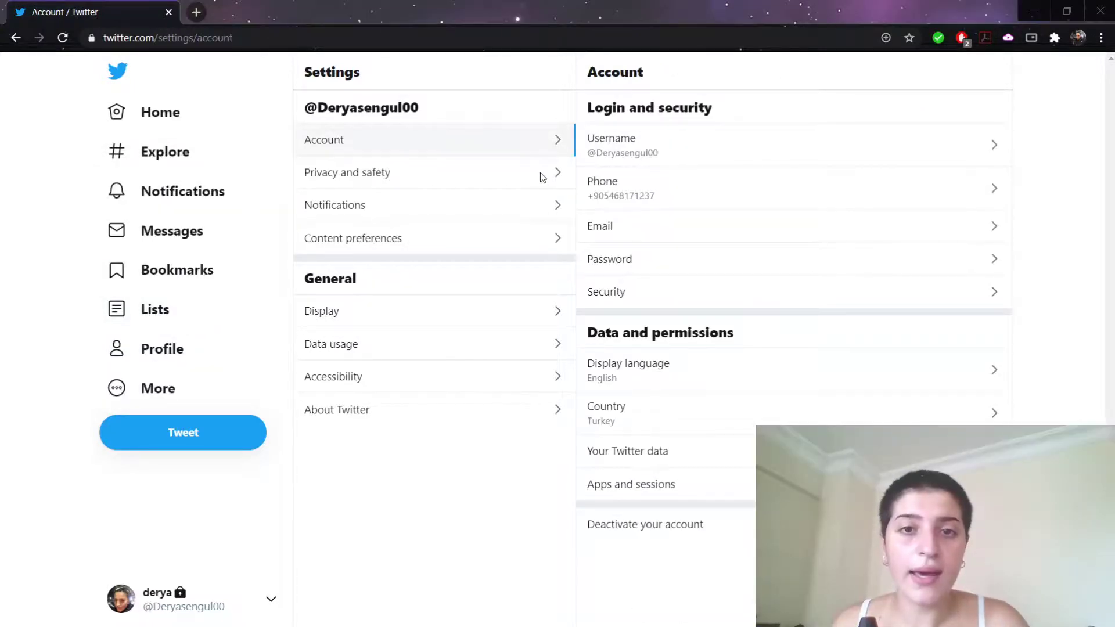
pyautogui.click(390, 244)
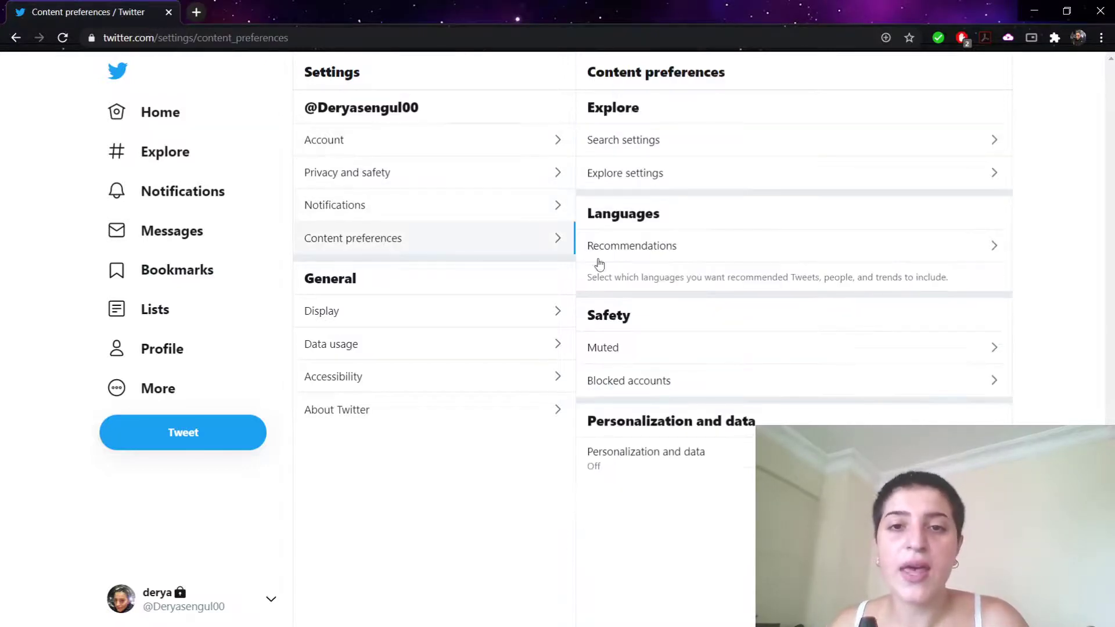
pyautogui.click(599, 353)
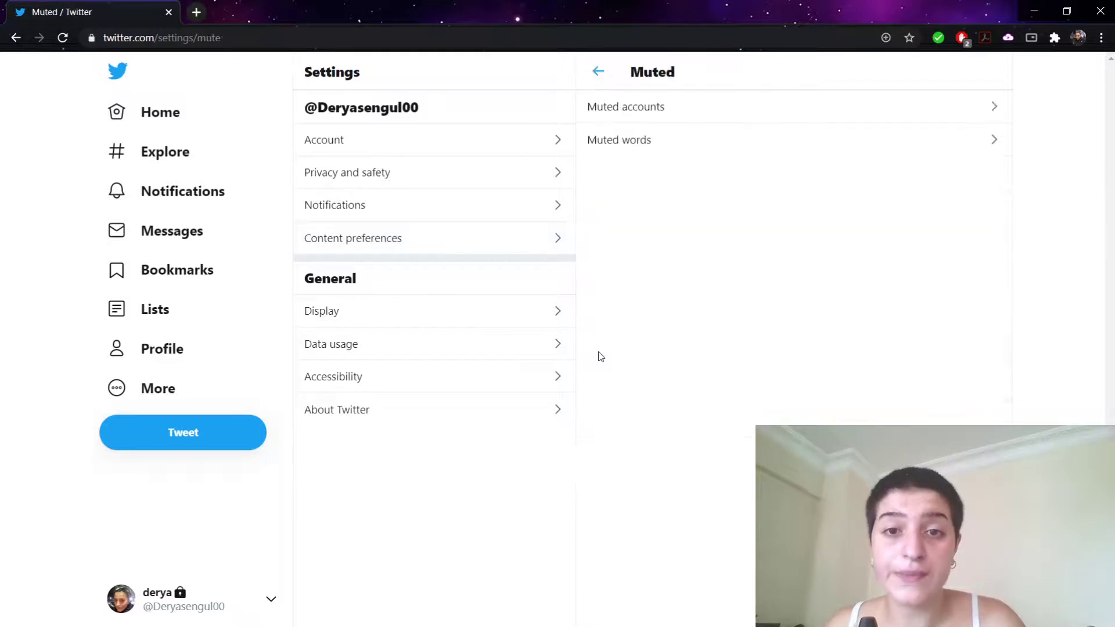
pyautogui.click(629, 145)
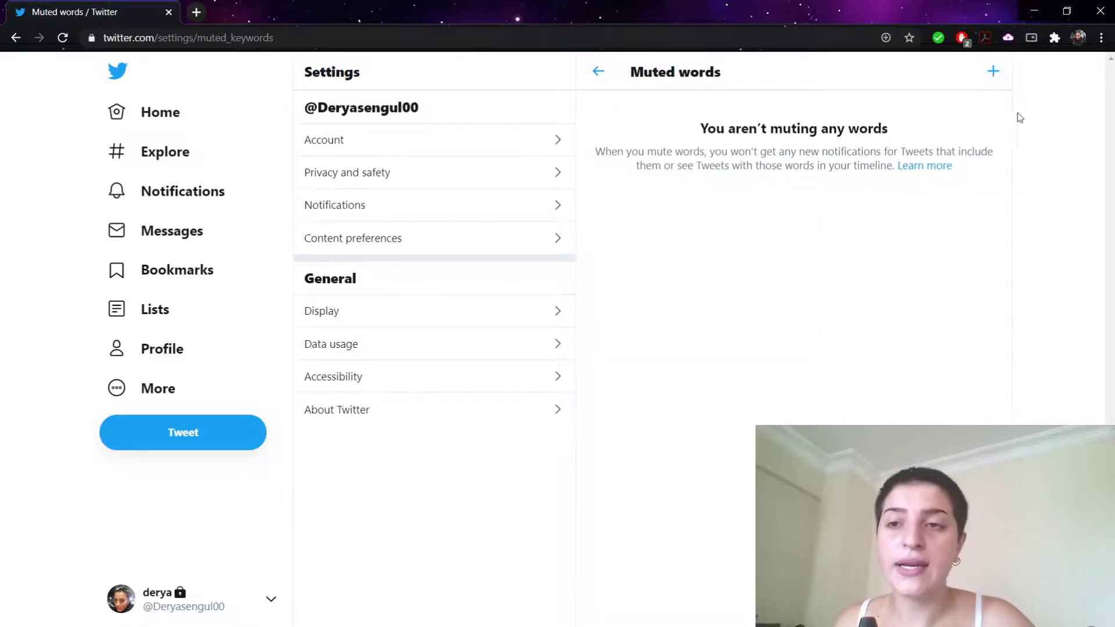
# Add the account owner's first name as a muted word with the default Forever timing.
pyautogui.click(993, 72)
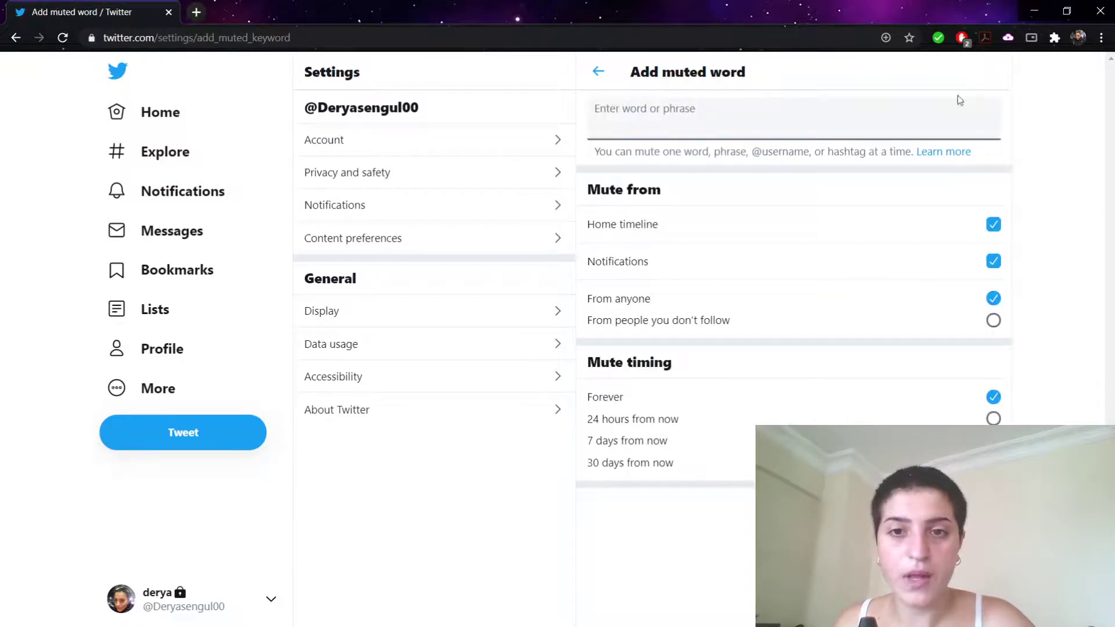
pyautogui.click(733, 122)
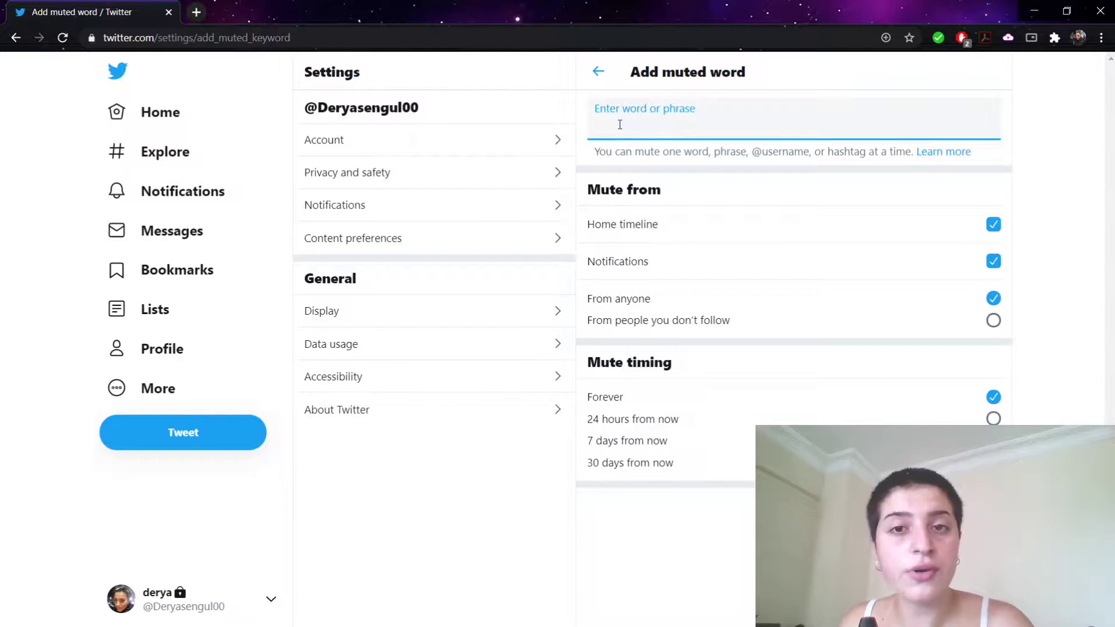
pyautogui.write('DERYA')
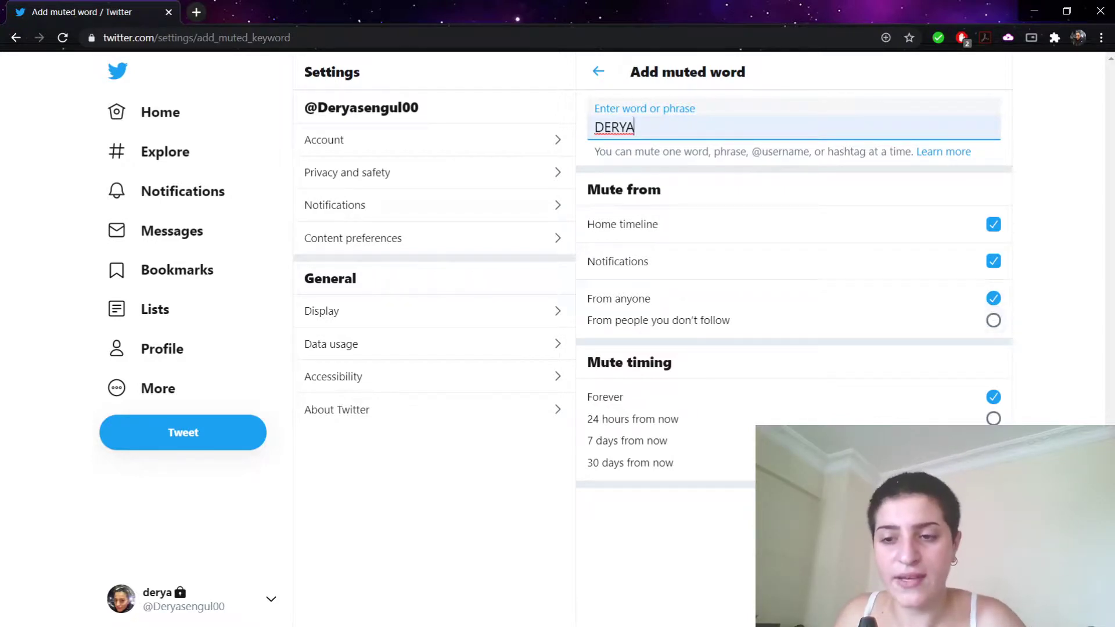
pyautogui.press('Return')
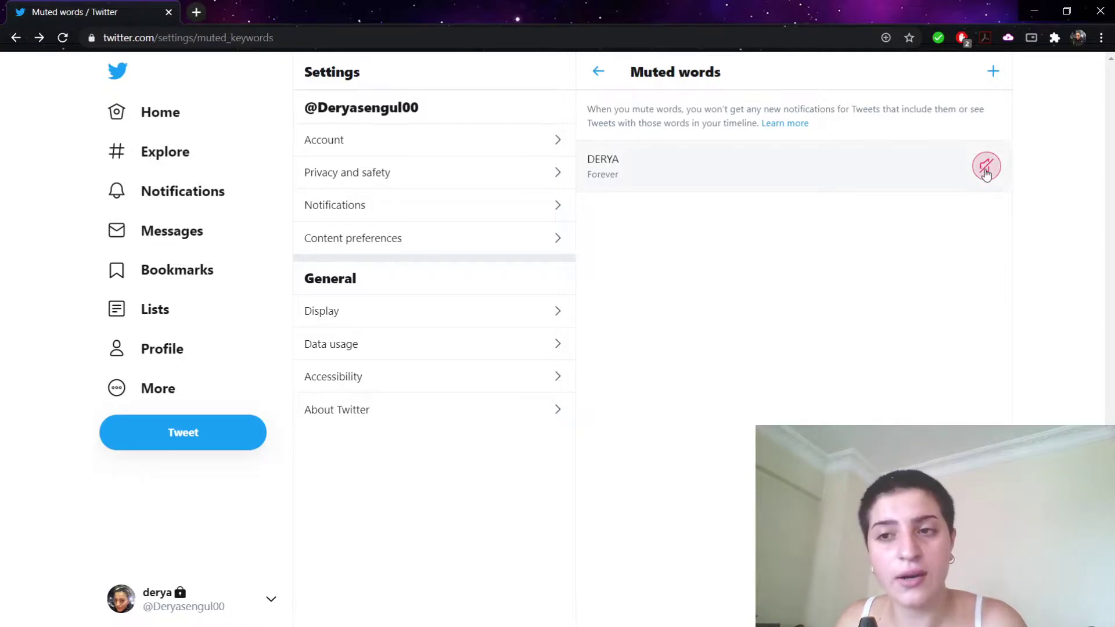
# Unmute the only word in the muted words list and confirm the removal.
pyautogui.click(986, 168)
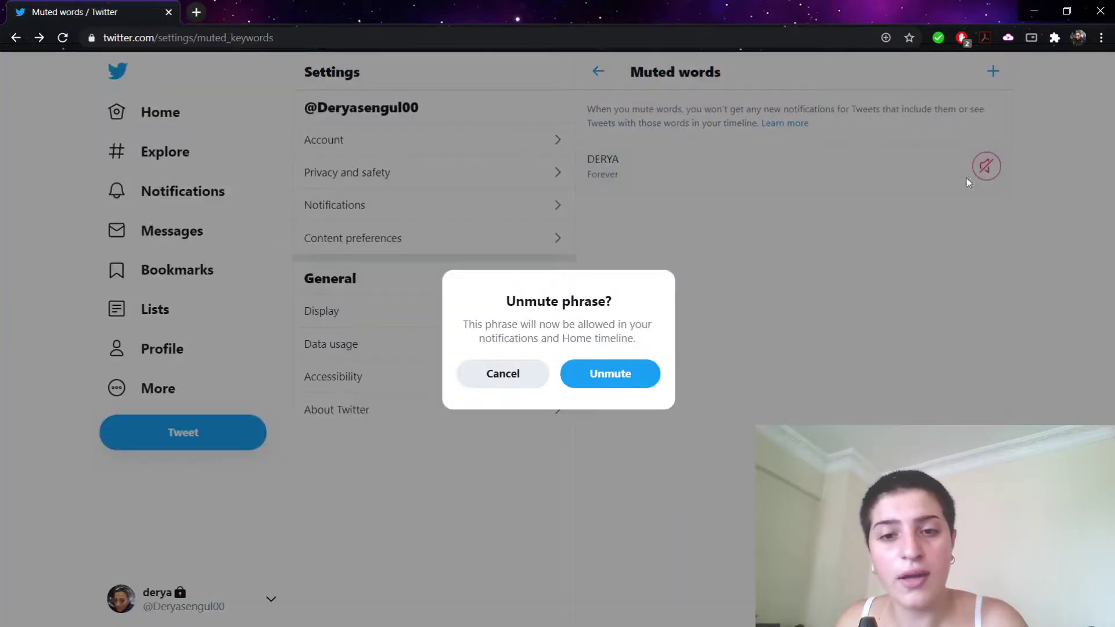
pyautogui.click(620, 378)
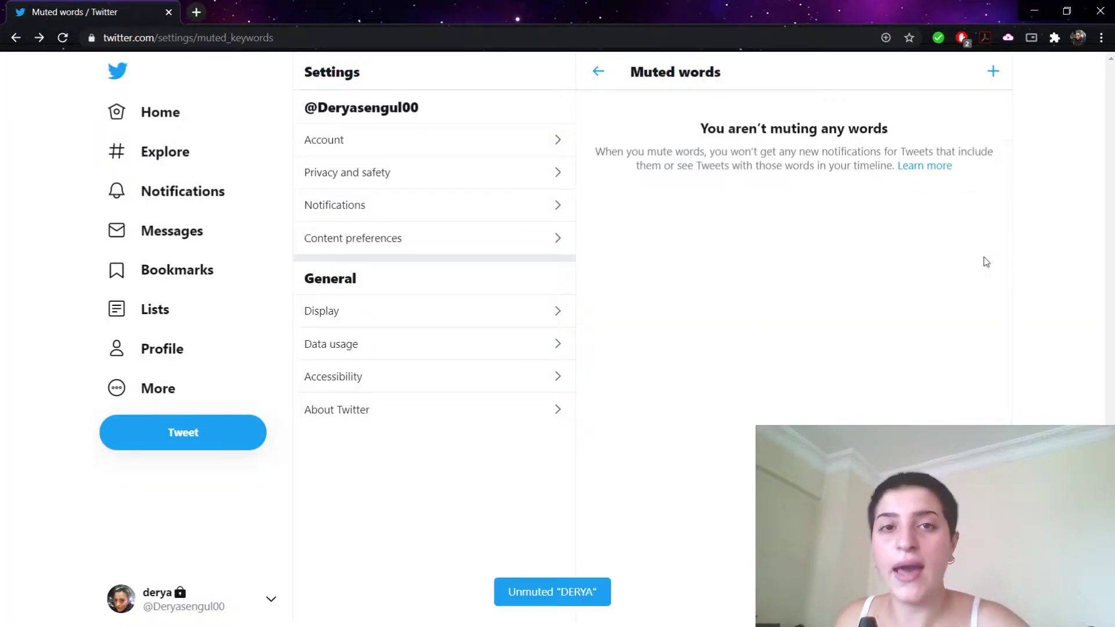